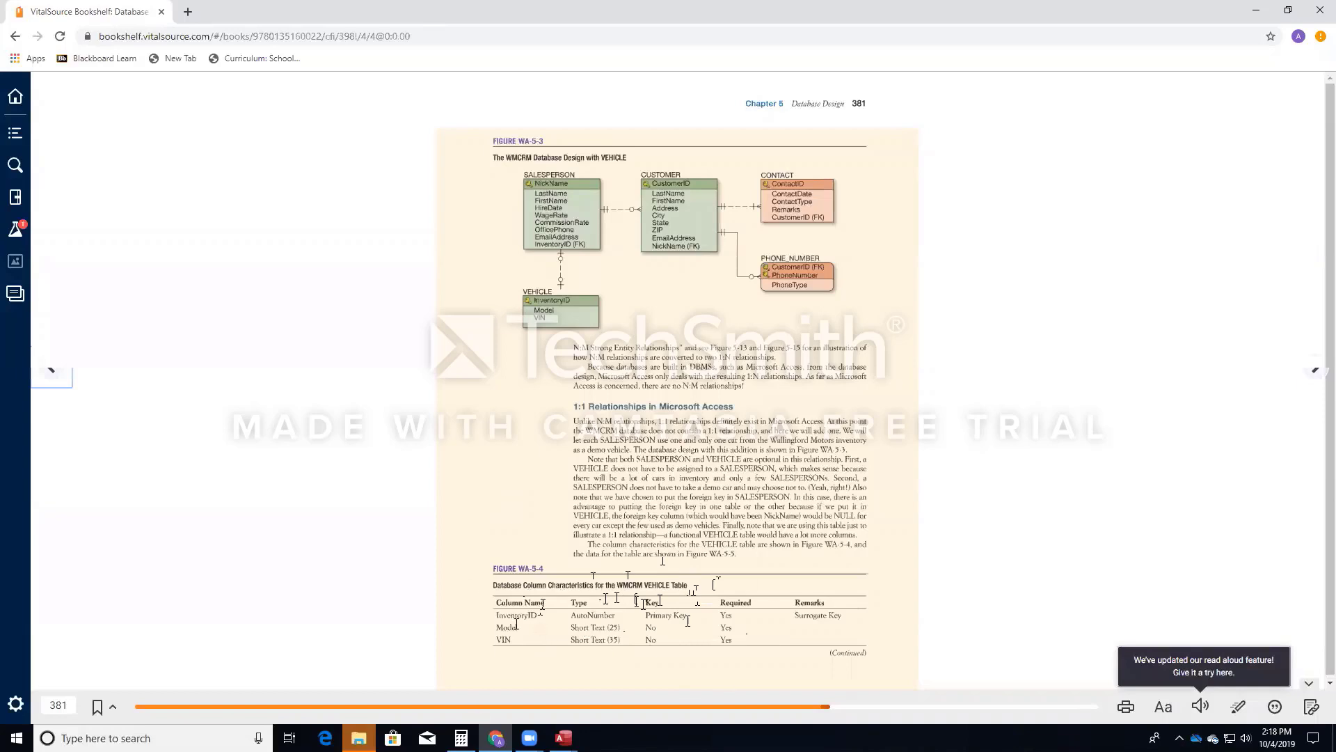
- Switch to the WMCRM (ch.4) AW04-v02 database in Access and begin saving it as an Access Database in Desktop > NCCU > Friday - Databases
{"action": "mouse_move", "coordinate": [580, 724]}
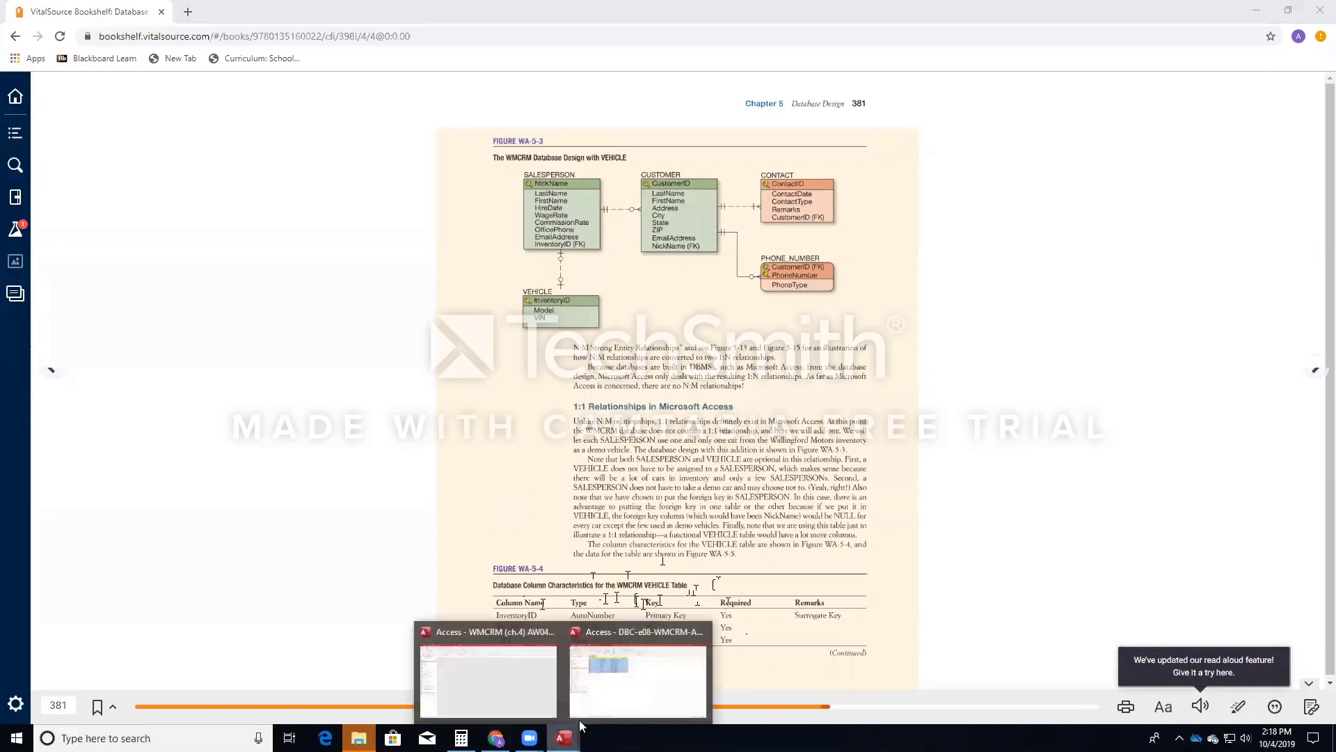
{"action": "left_click", "coordinate": [531, 702]}
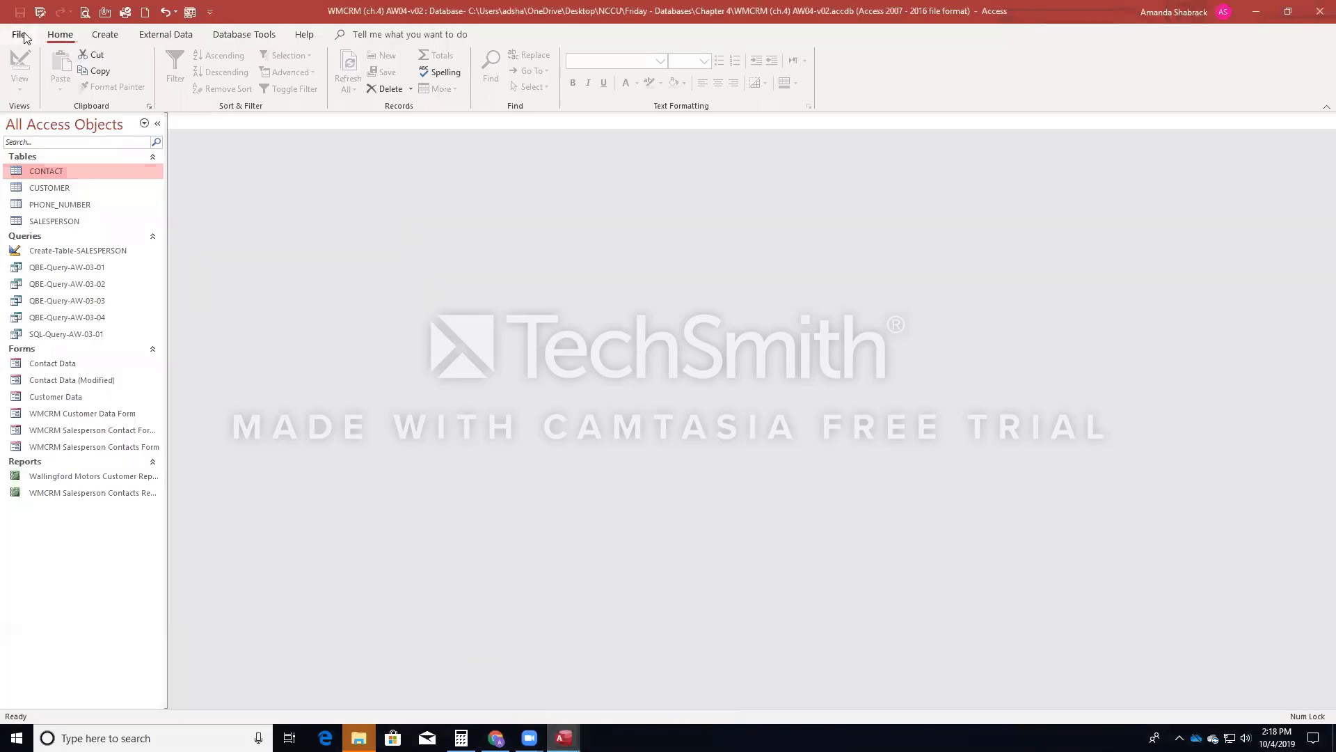
{"action": "left_click", "coordinate": [19, 35]}
{"action": "left_click", "coordinate": [45, 219]}
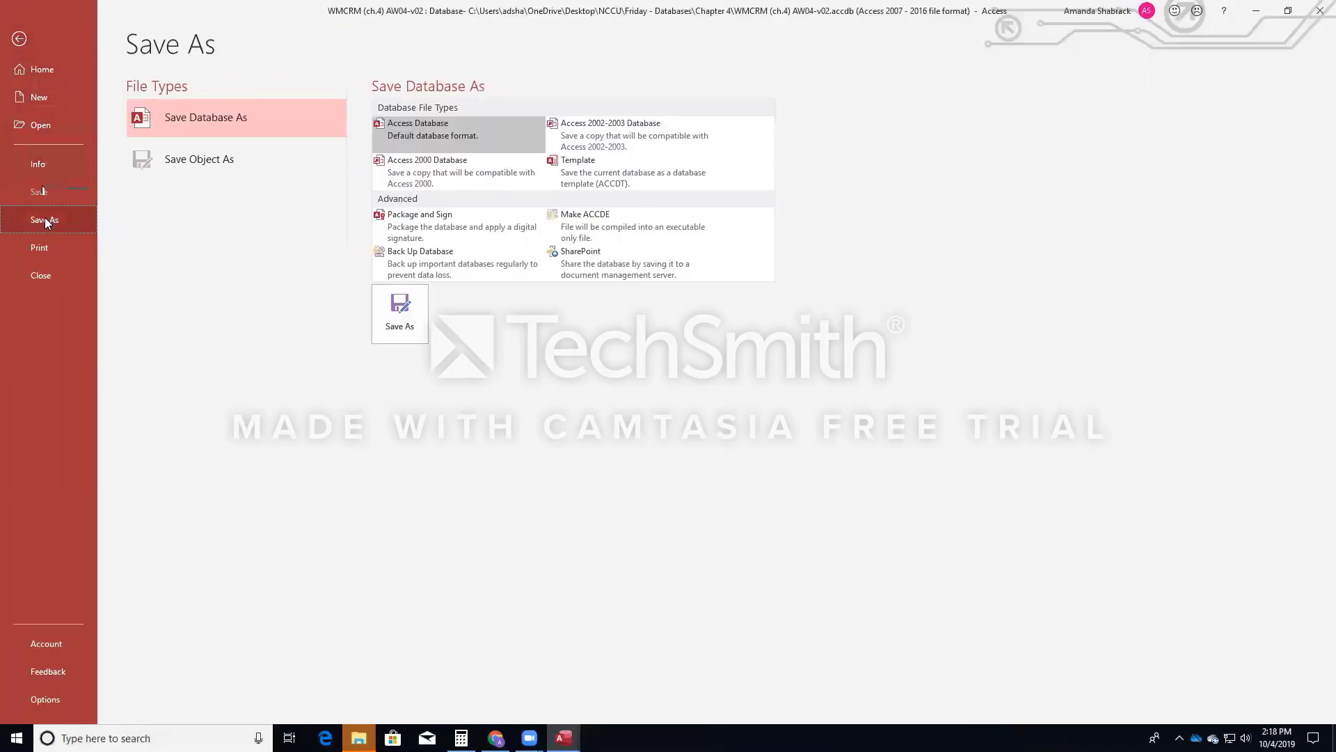
{"action": "left_click", "coordinate": [401, 323]}
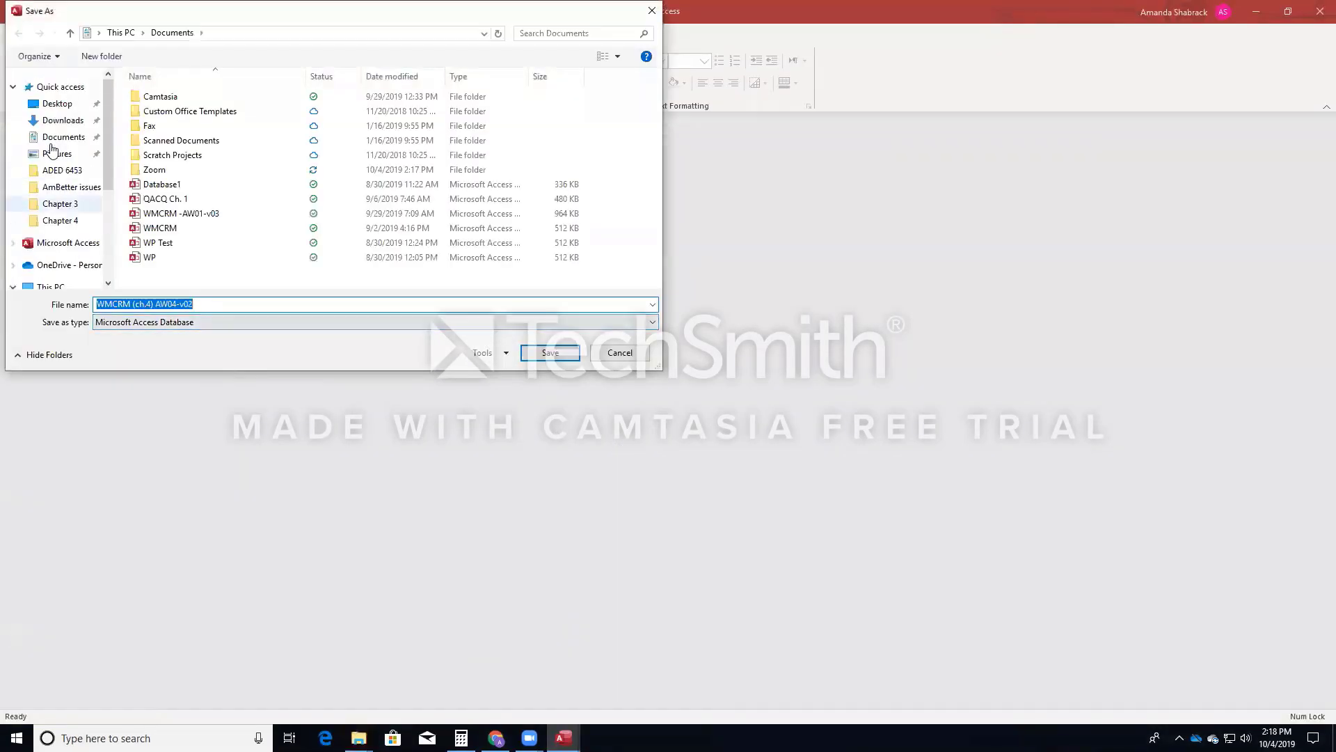
{"action": "left_click", "coordinate": [57, 104]}
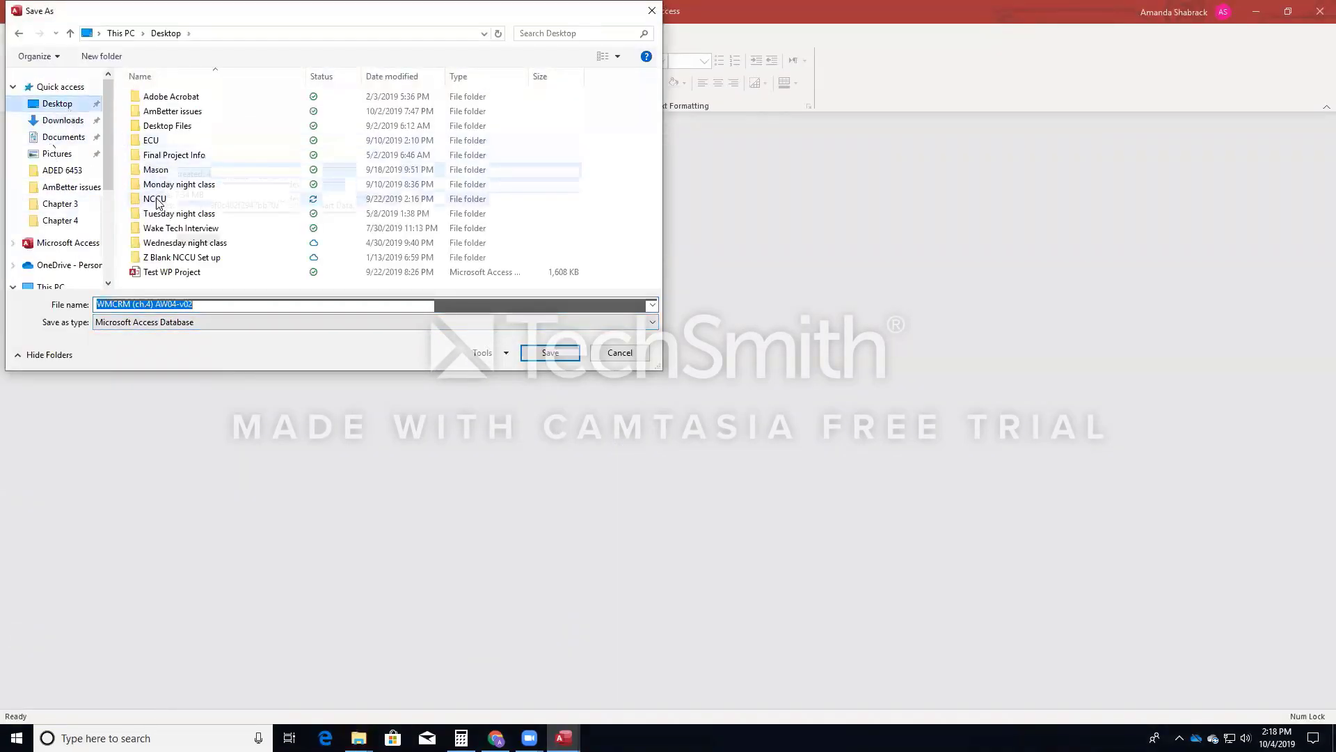
{"action": "double_click", "coordinate": [157, 200]}
{"action": "left_click", "coordinate": [183, 98]}
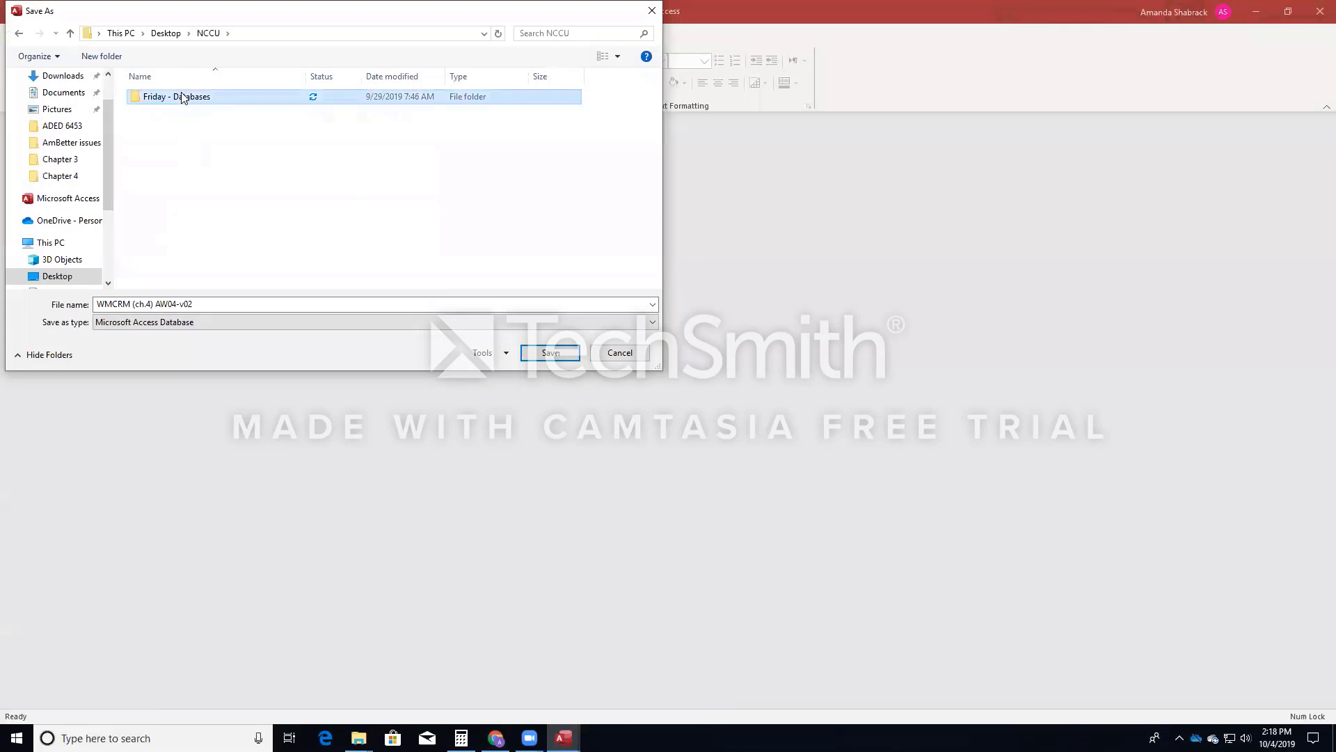
{"action": "double_click", "coordinate": [183, 97]}
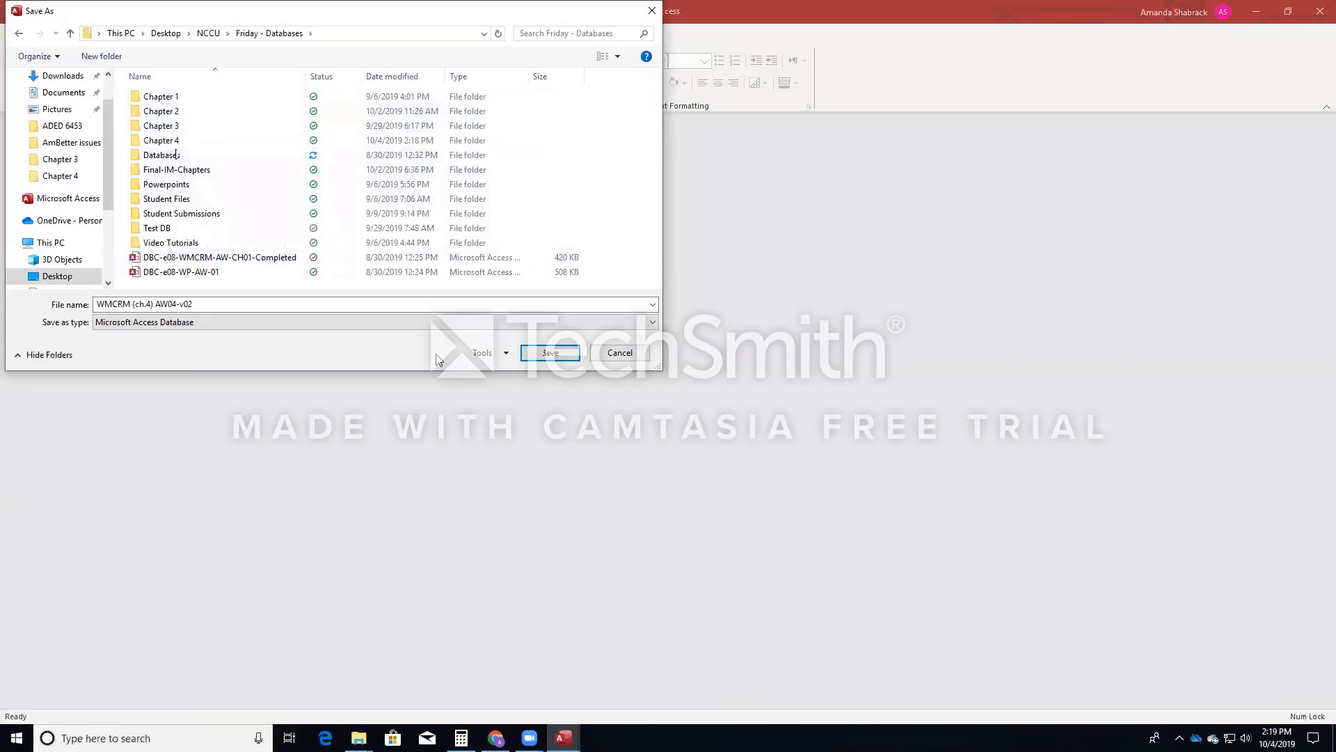
- Create a folder named Chapter 5 in Friday - Databases and save the database copy in it as WMCRM Ch. 5
{"action": "right_click", "coordinate": [633, 169]}
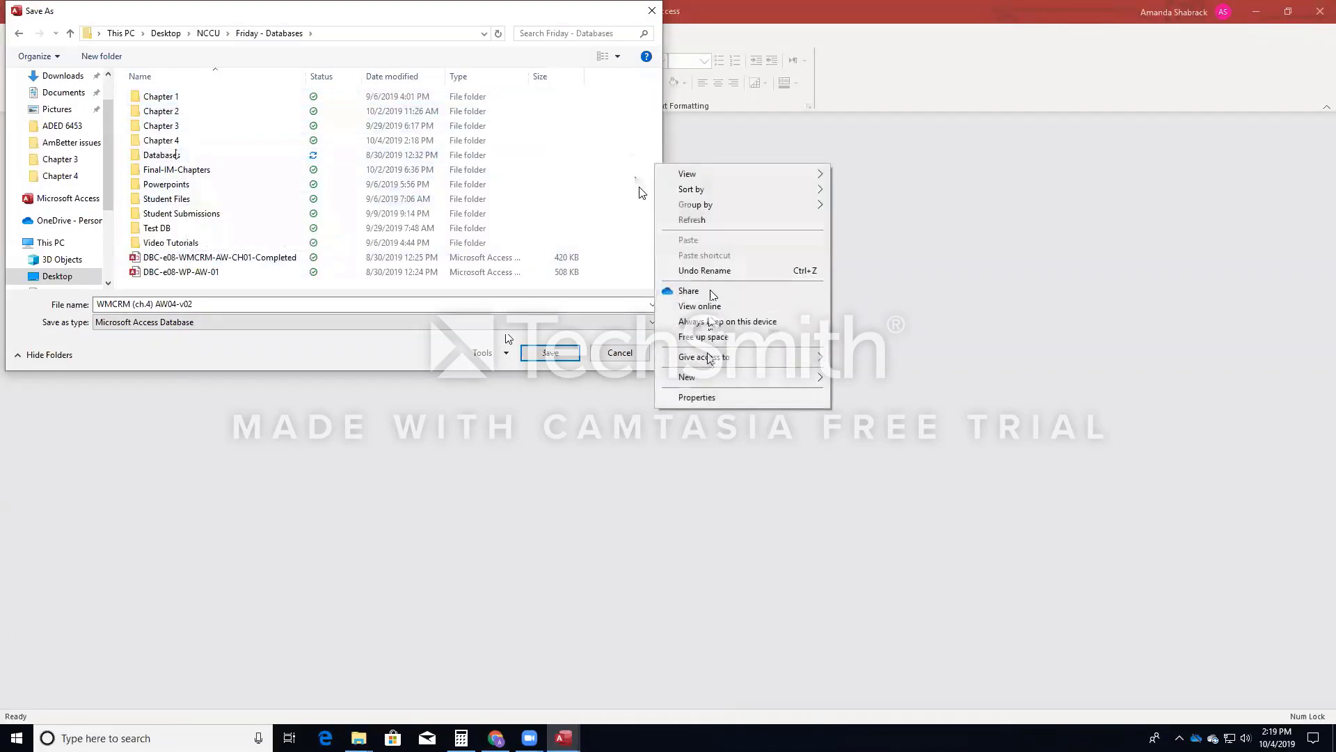
{"action": "mouse_move", "coordinate": [759, 379]}
{"action": "left_click", "coordinate": [842, 383]}
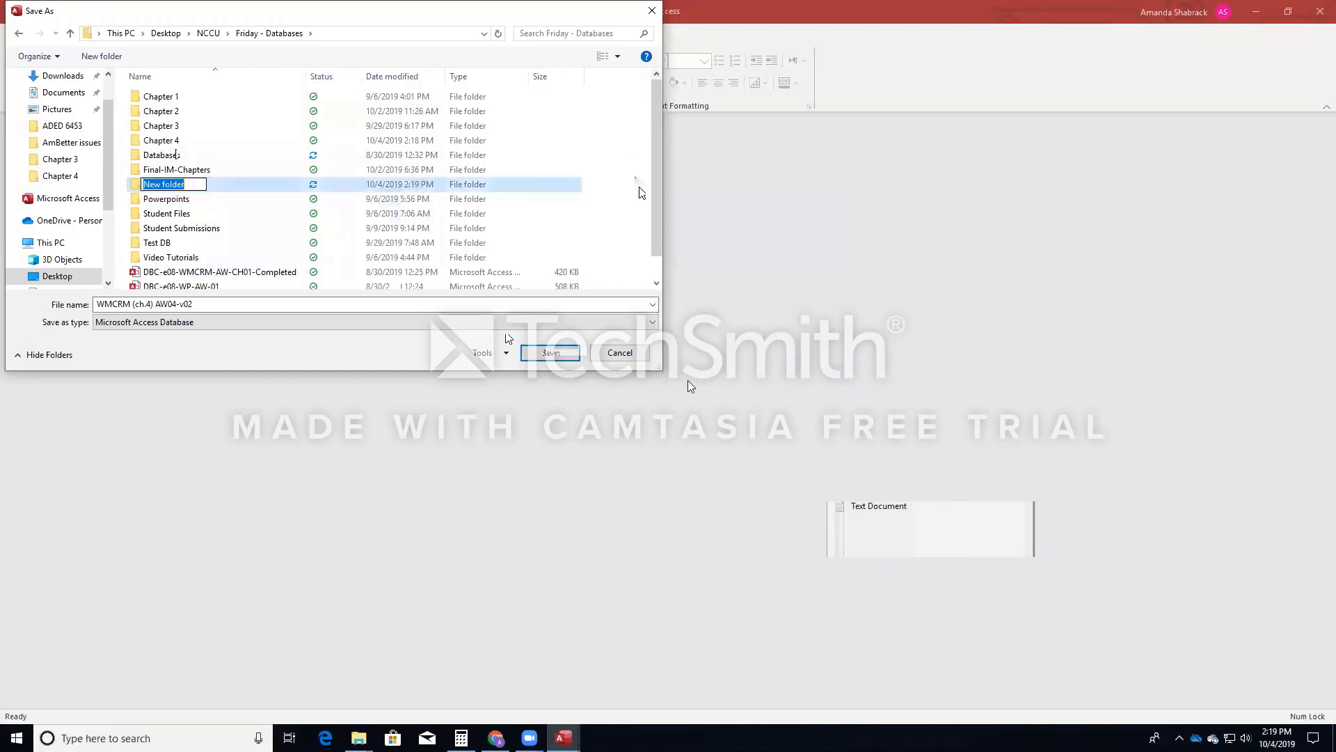
{"action": "type", "text": "Chapter 5"}
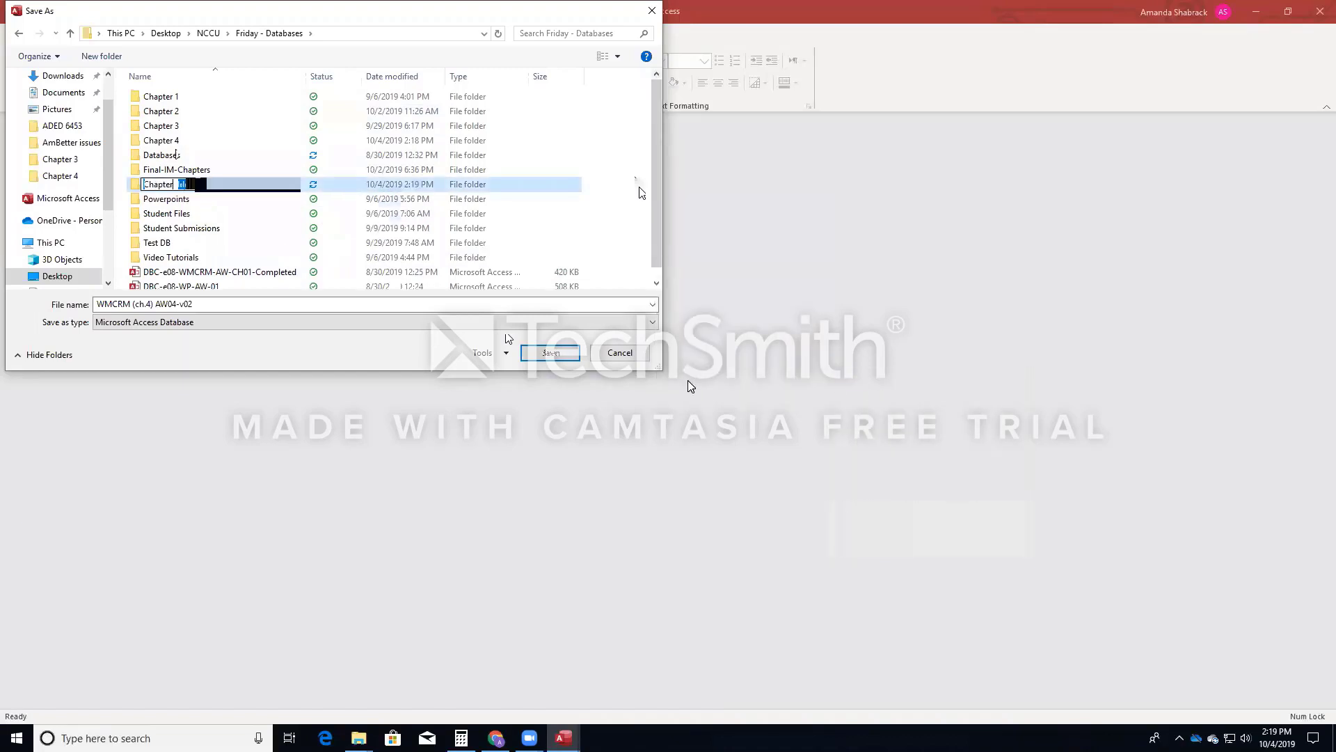
{"action": "key", "text": "Return"}
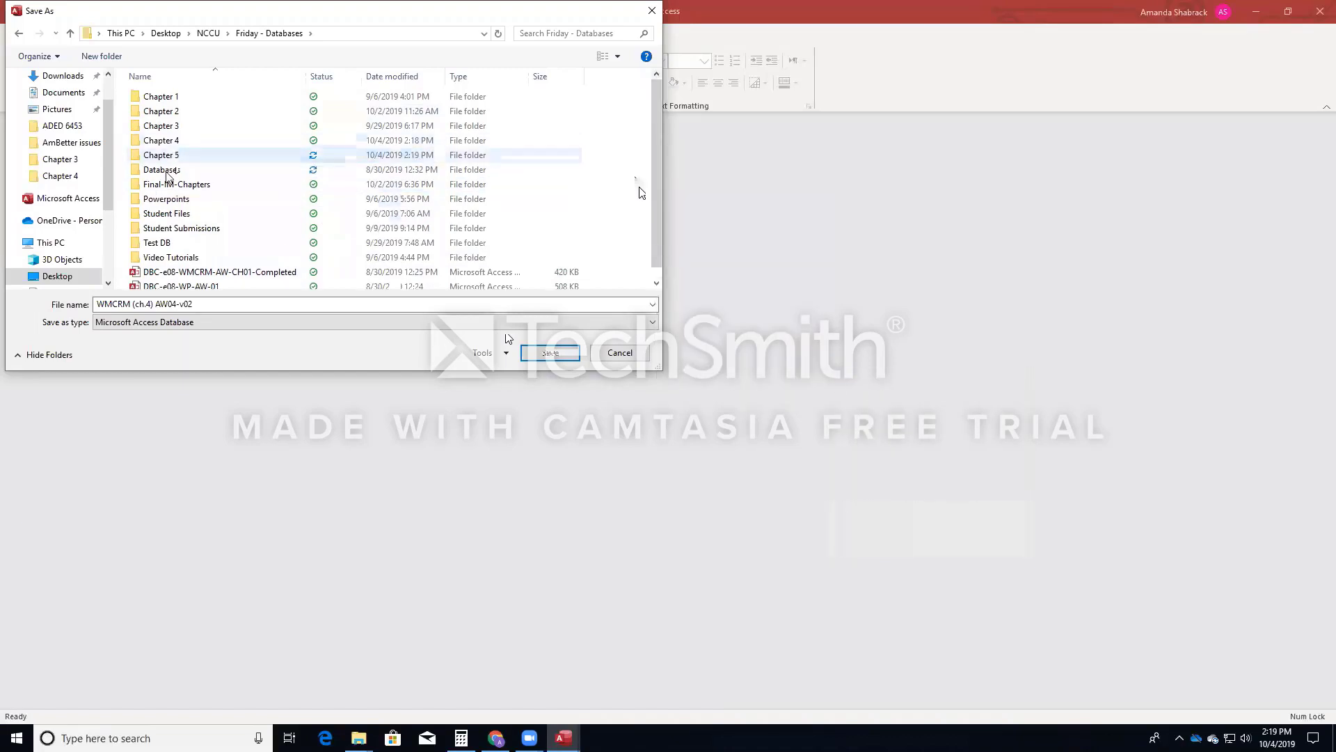
{"action": "double_click", "coordinate": [167, 154]}
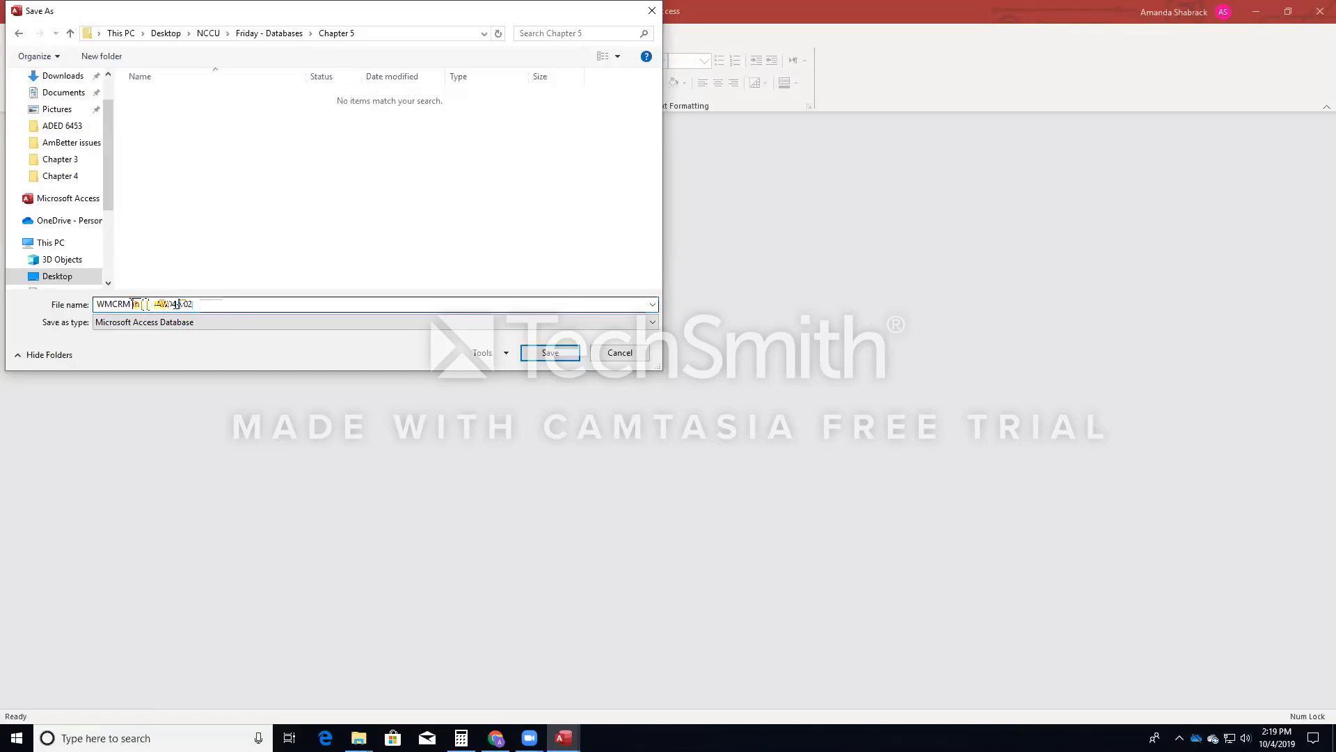
{"action": "key", "text": "Return"}
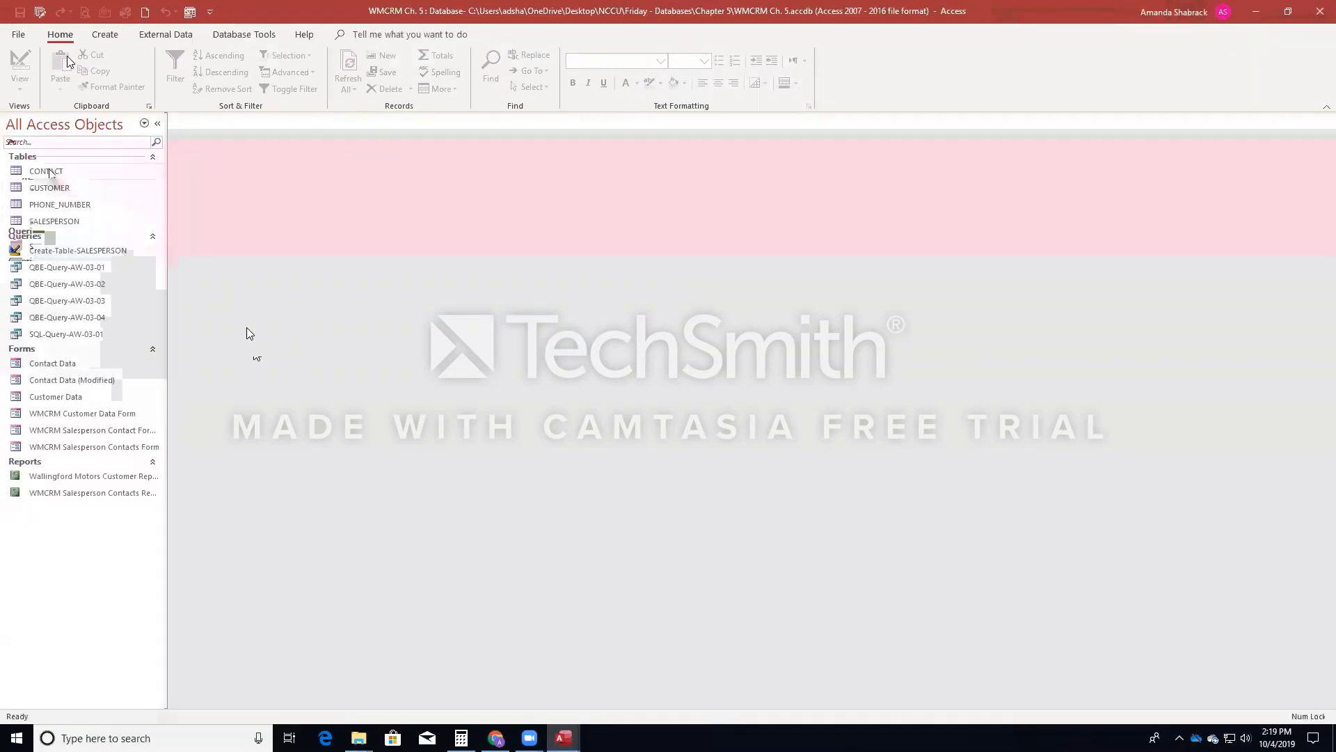
- Create a new table in Design view and add an InventoryID field with the AutoNumber data type
{"action": "left_click", "coordinate": [105, 34]}
{"action": "left_click", "coordinate": [106, 72]}
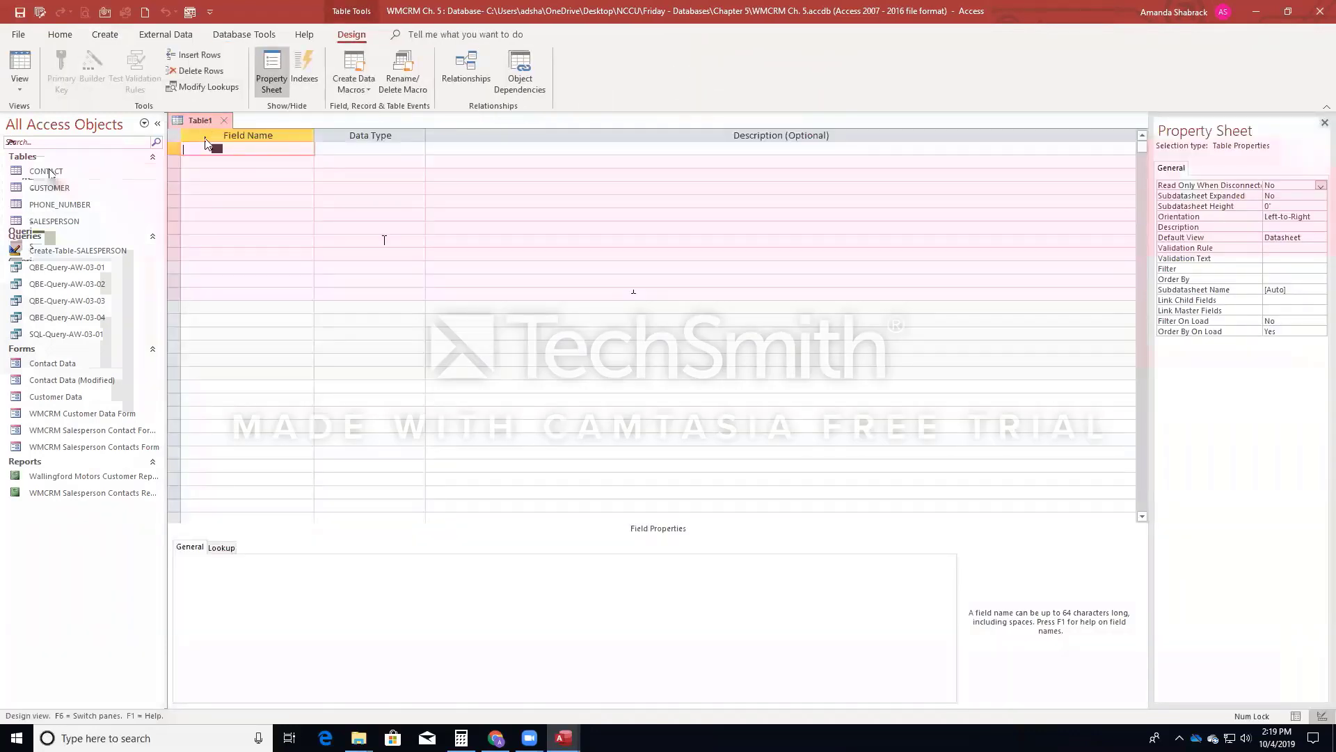
{"action": "type", "text": "InventoryID"}
{"action": "key", "text": "Tab"}
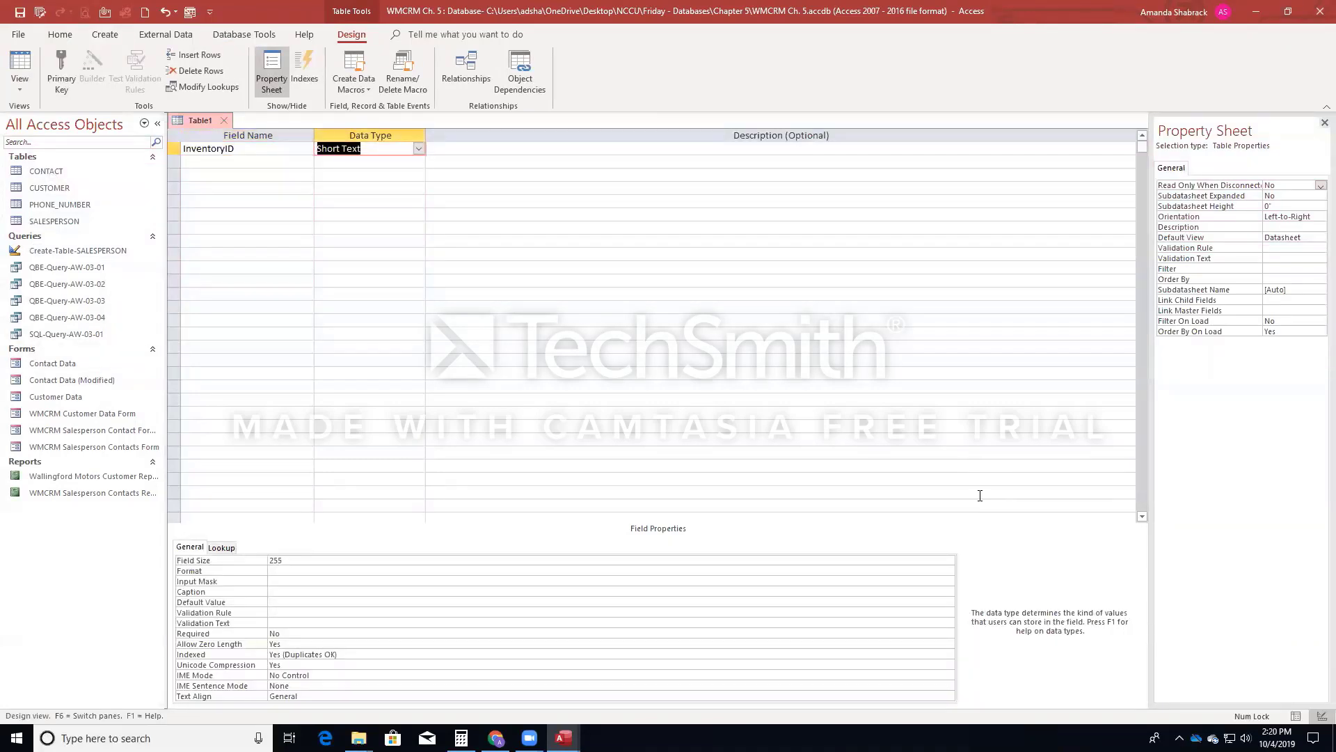
{"action": "type", "text": "a"}
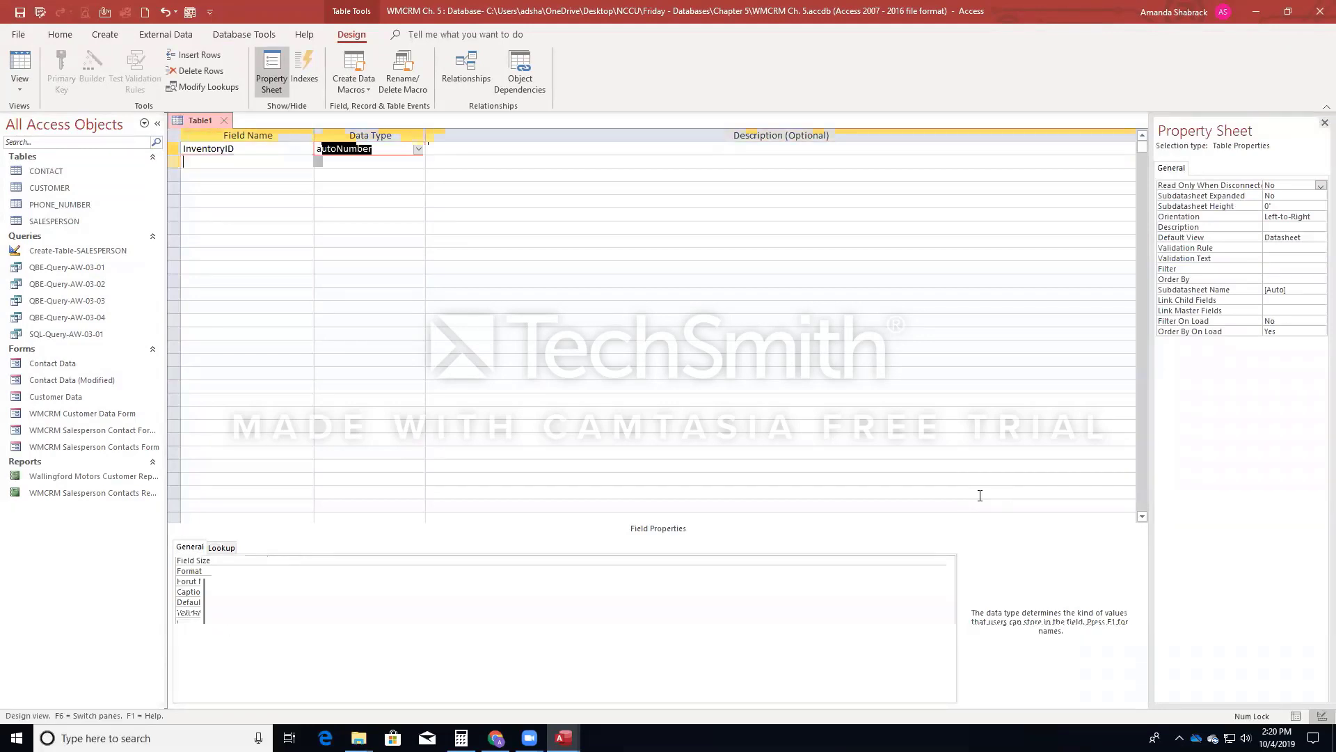
- Add Model and VIN fields with the Short Text data type, and make InventoryID the primary key
{"action": "type", "text": "Mo"}
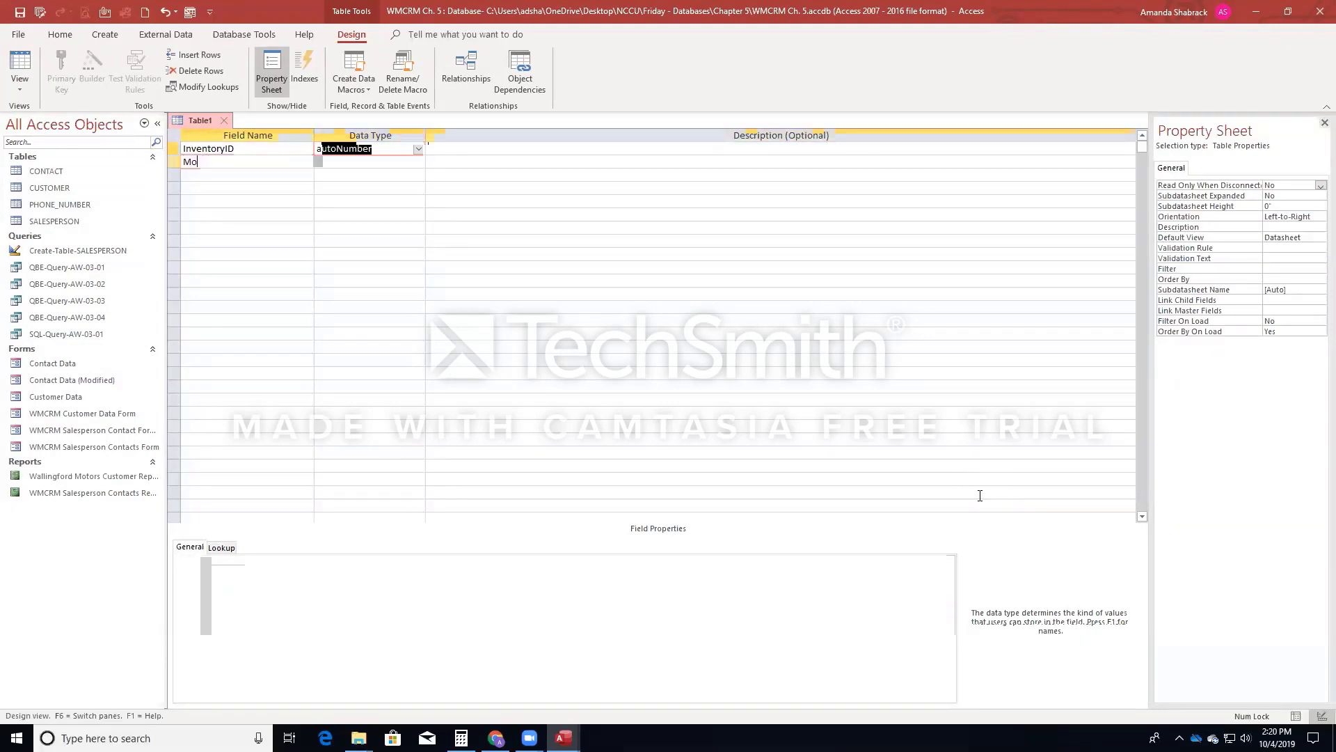
{"action": "type", "text": "del"}
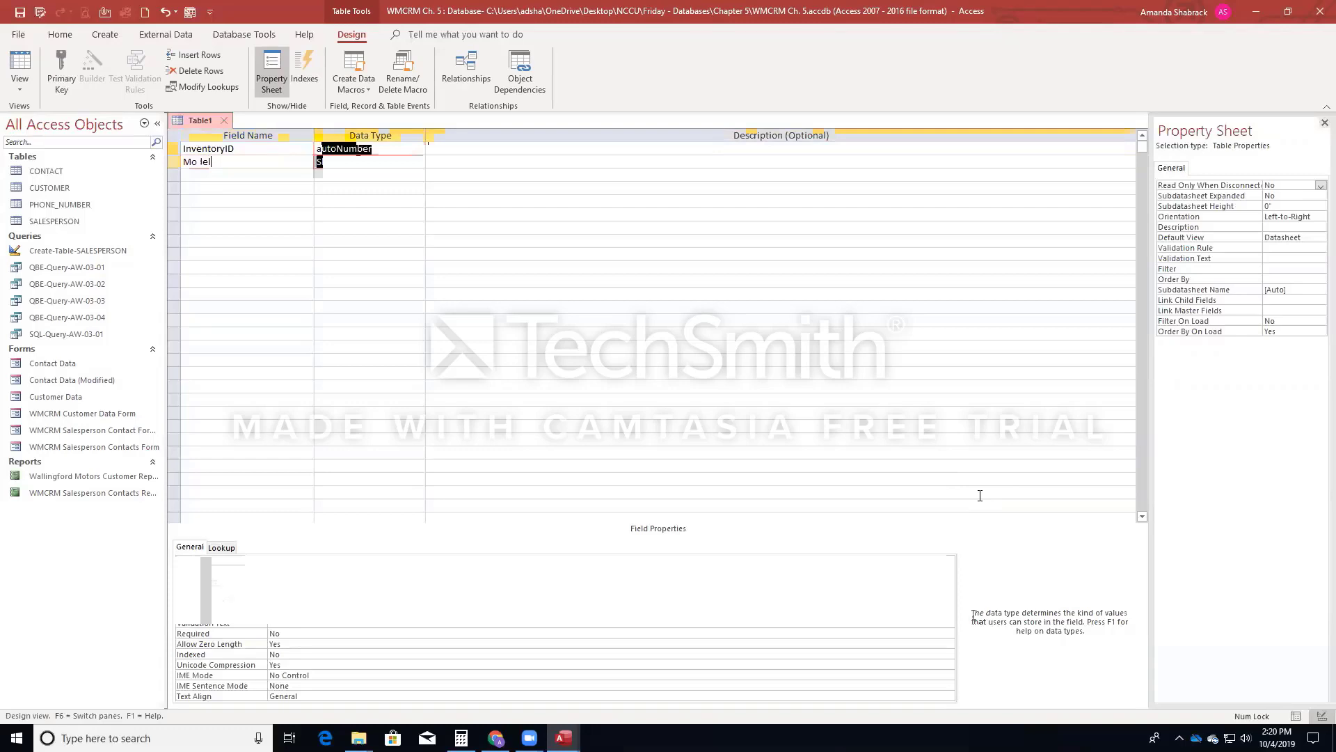
{"action": "key", "text": "Tab"}
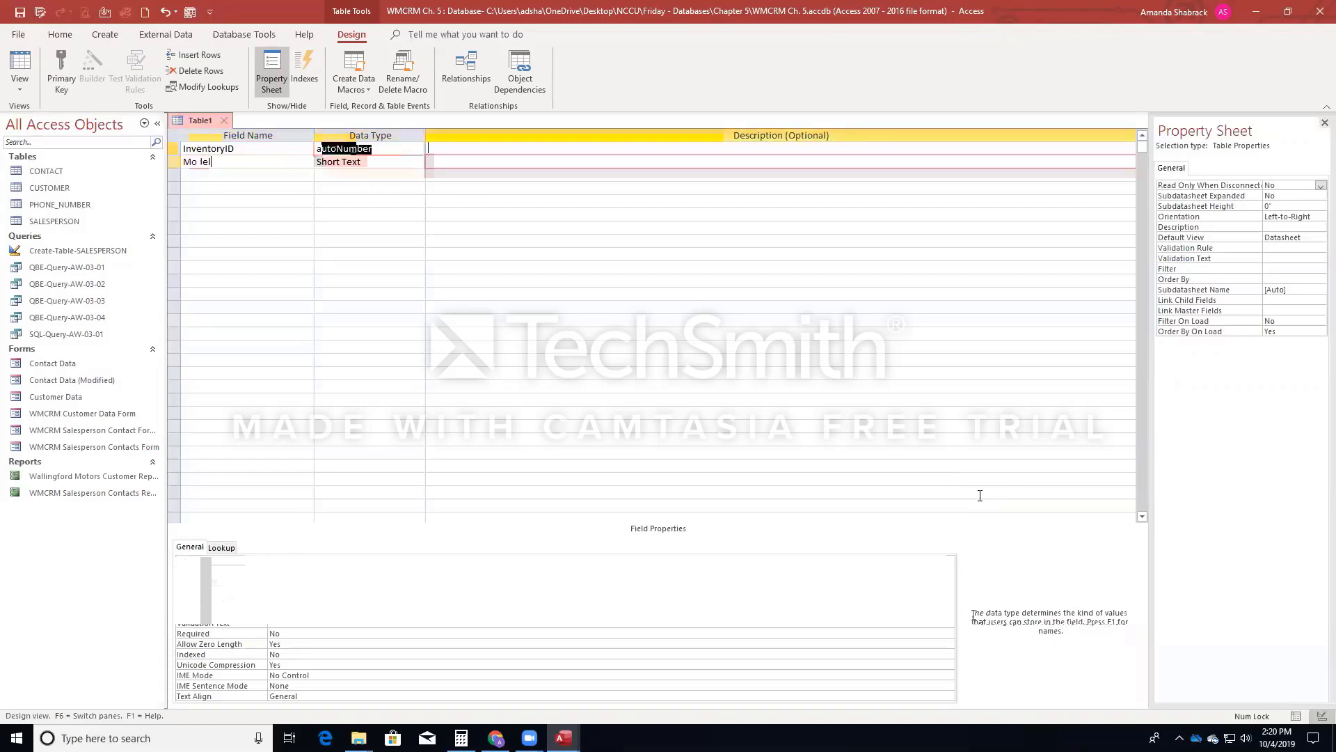
{"action": "key", "text": "Tab"}
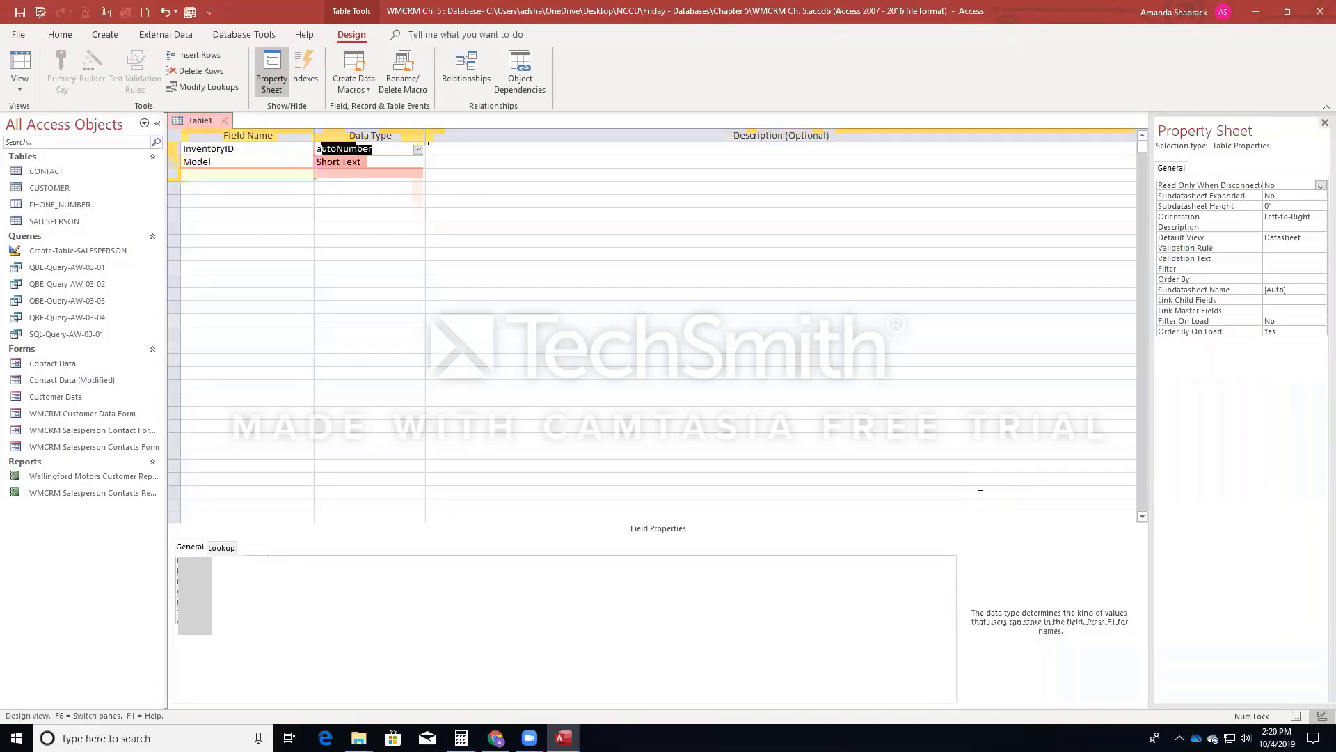
{"action": "type", "text": "V"}
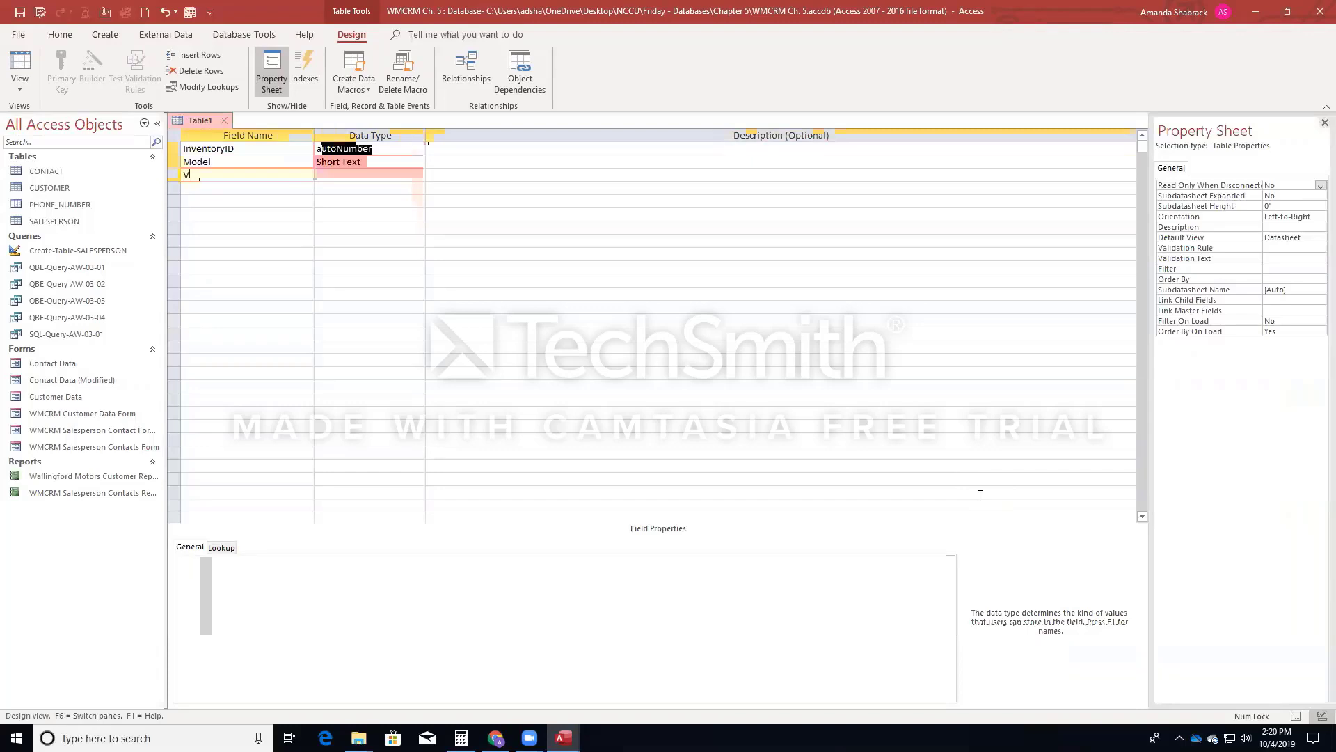
{"action": "type", "text": "IN"}
{"action": "key", "text": "Tab"}
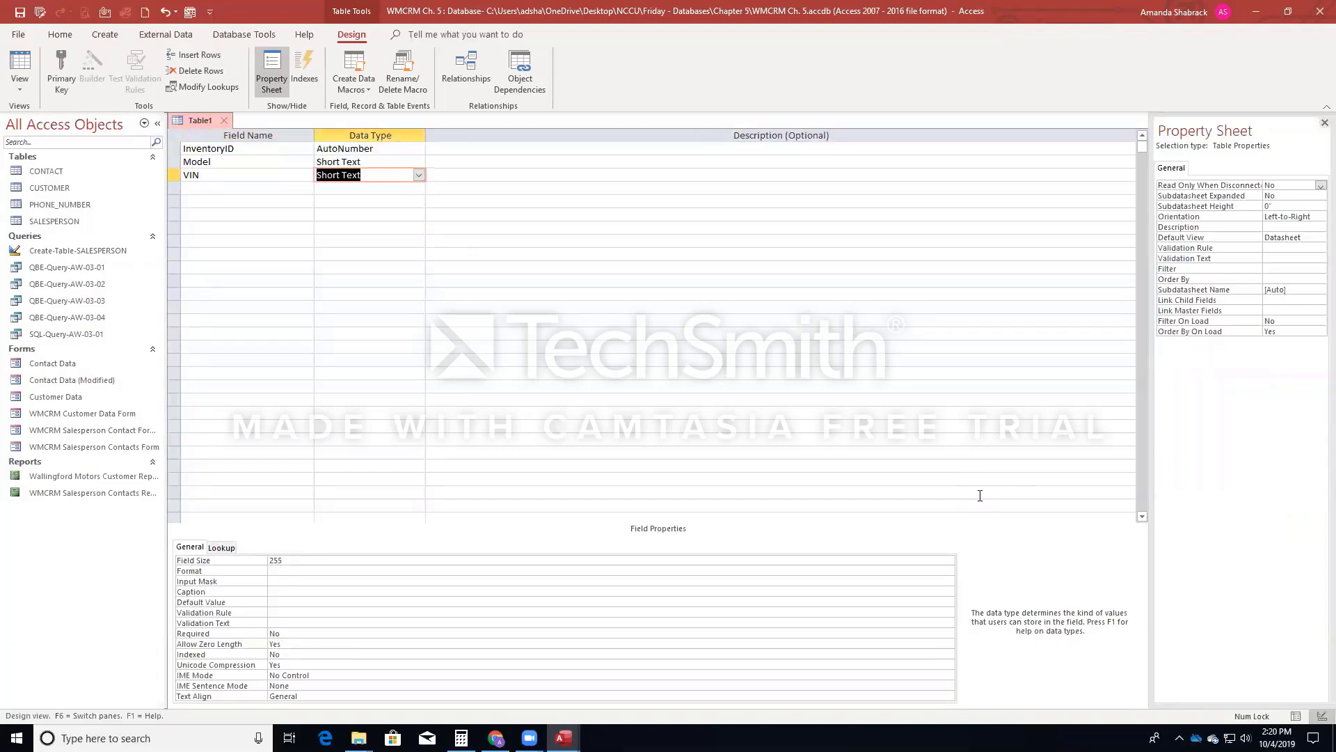
{"action": "key", "text": "Tab"}
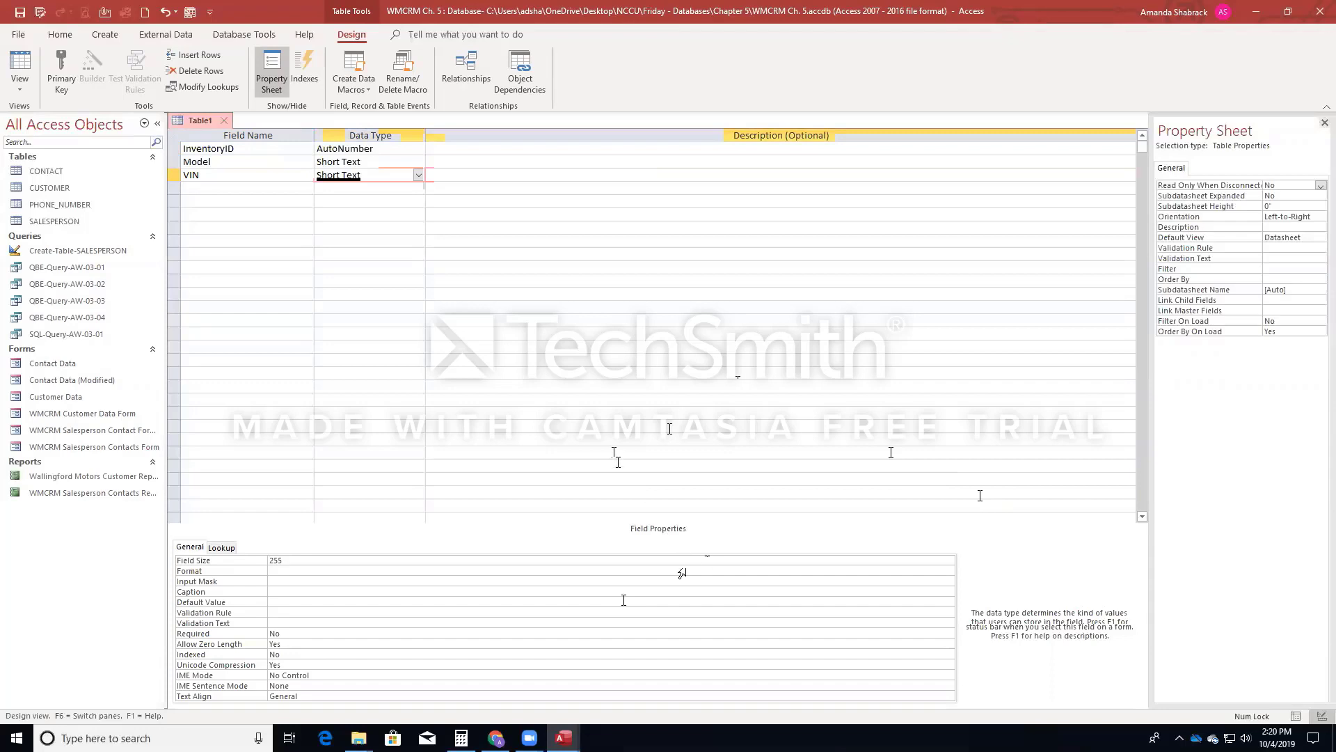
{"action": "left_click", "coordinate": [174, 148]}
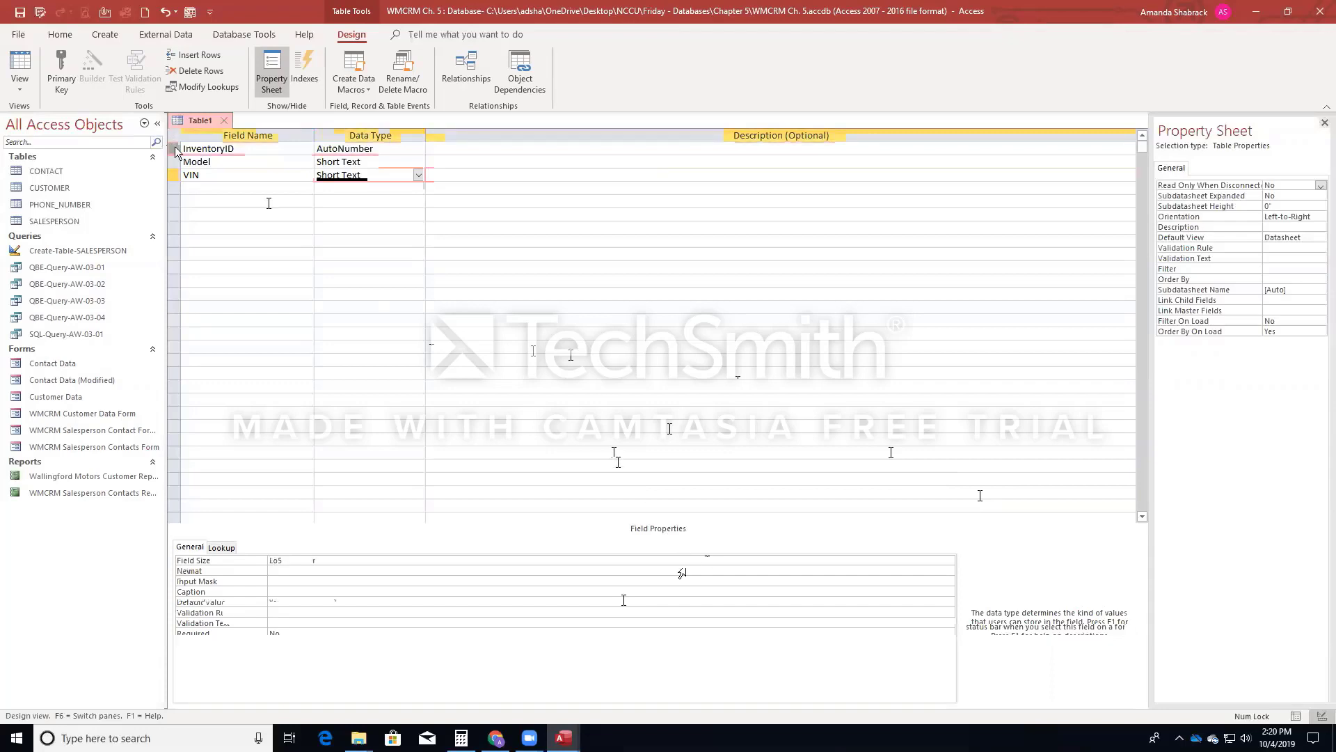
{"action": "left_click", "coordinate": [77, 64]}
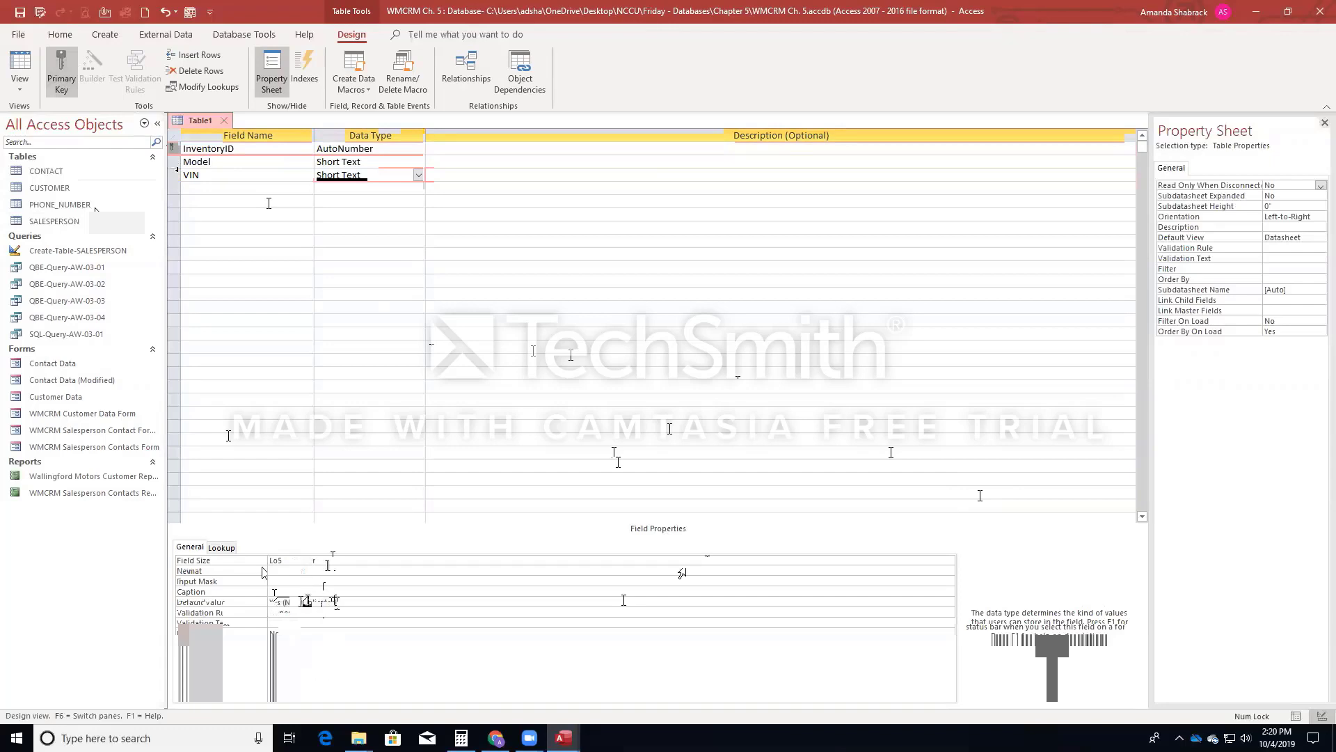
- Set the Model field's size and change its Required property to Yes
{"action": "left_click", "coordinate": [182, 164]}
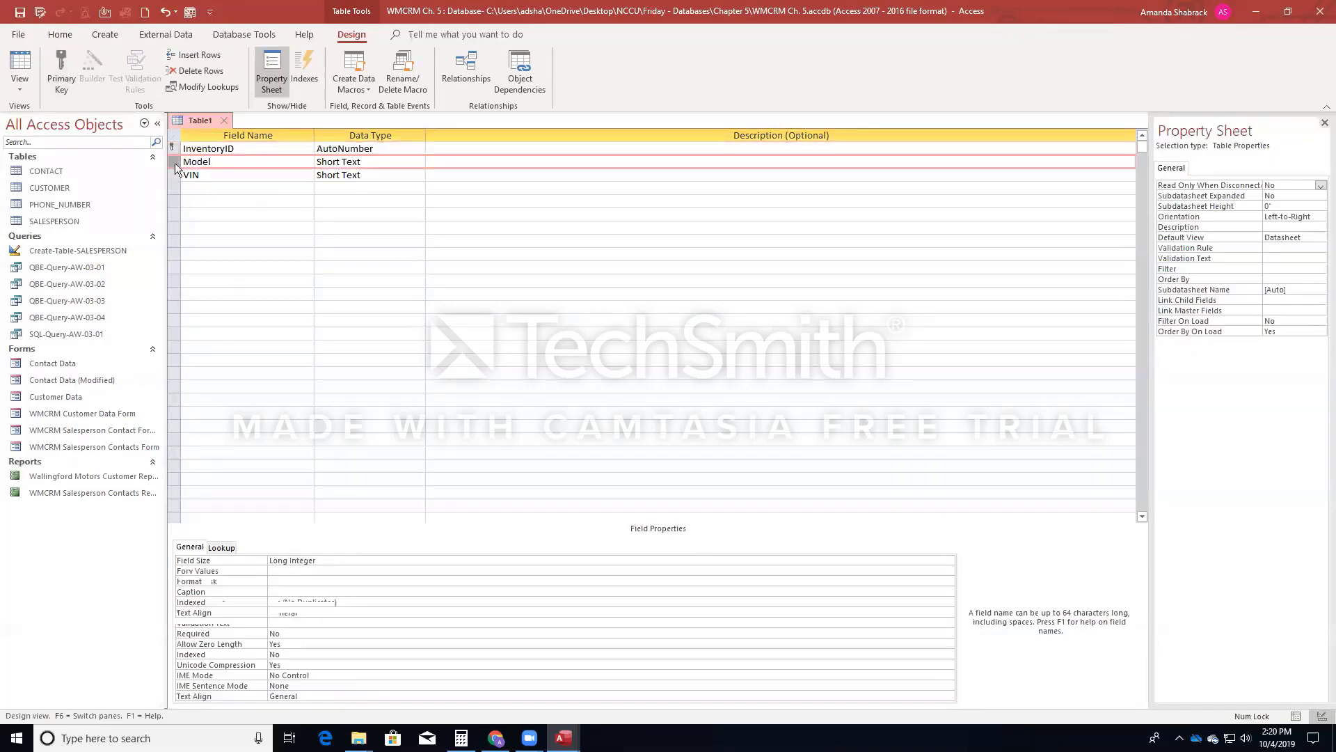
{"action": "left_click", "coordinate": [290, 561]}
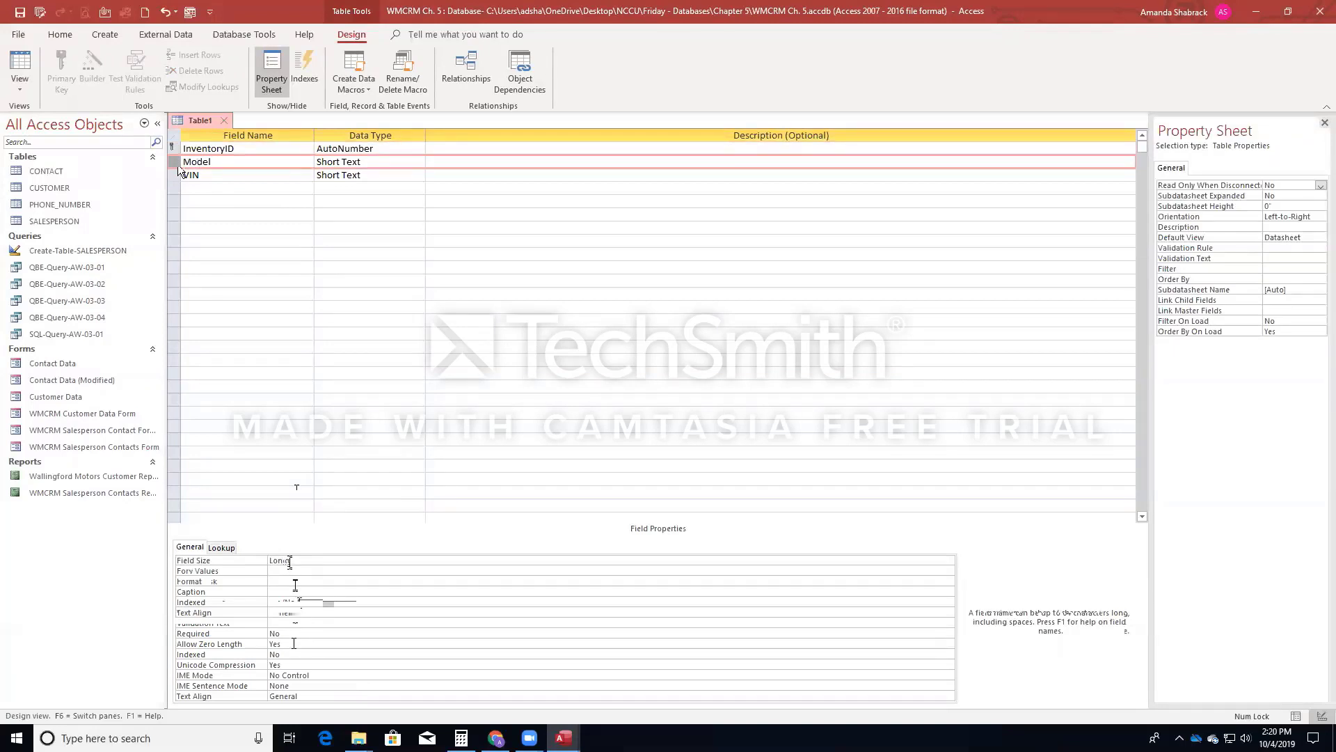
{"action": "left_click", "coordinate": [948, 634]}
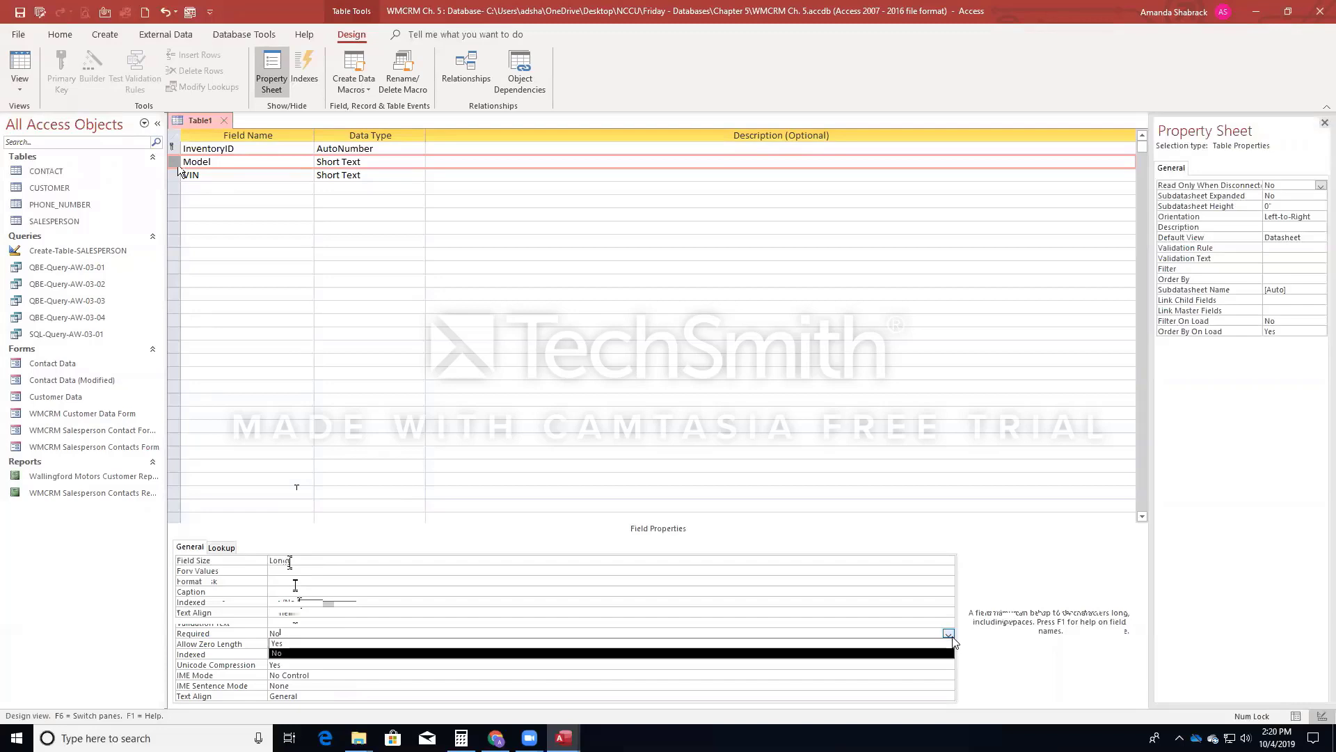
{"action": "left_click", "coordinate": [939, 643]}
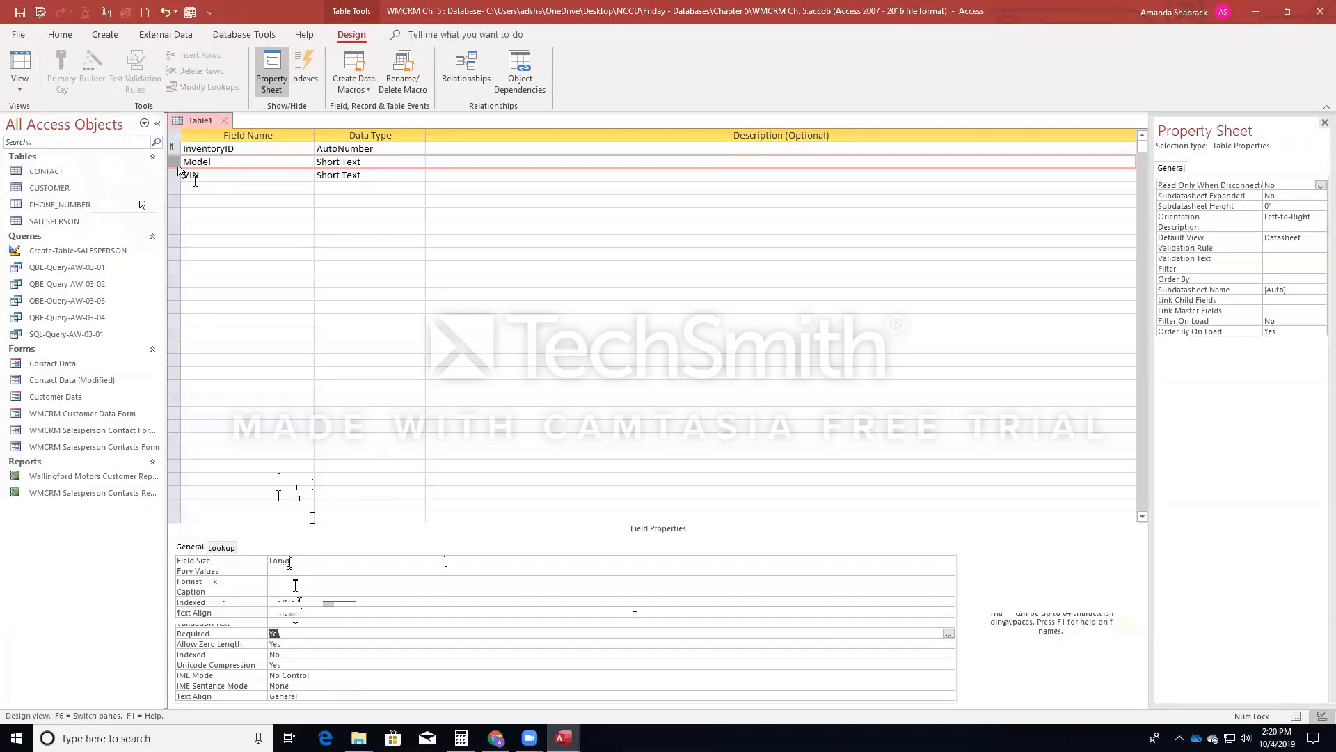
- Set the VIN field's size and change its Required property to Yes
{"action": "left_click", "coordinate": [175, 174]}
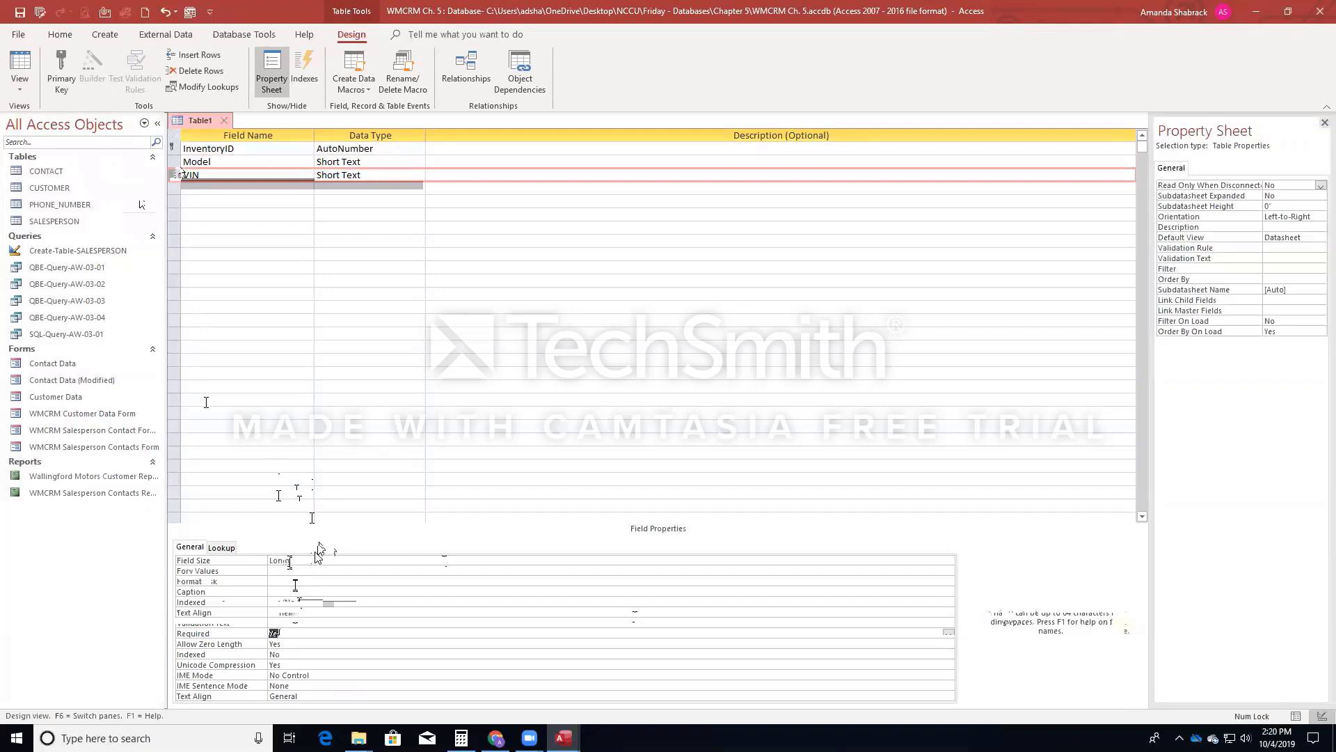
{"action": "left_click", "coordinate": [289, 561]}
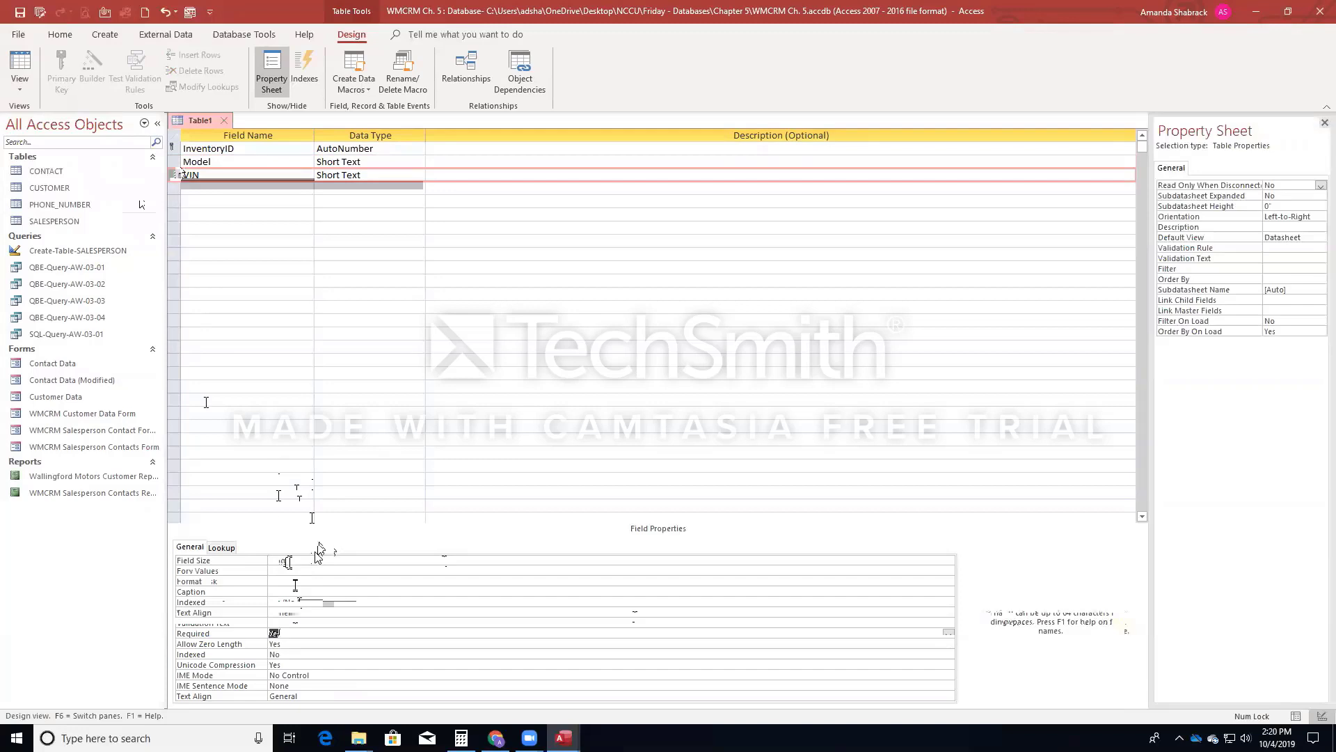
{"action": "left_click", "coordinate": [948, 634]}
{"action": "left_click", "coordinate": [905, 644]}
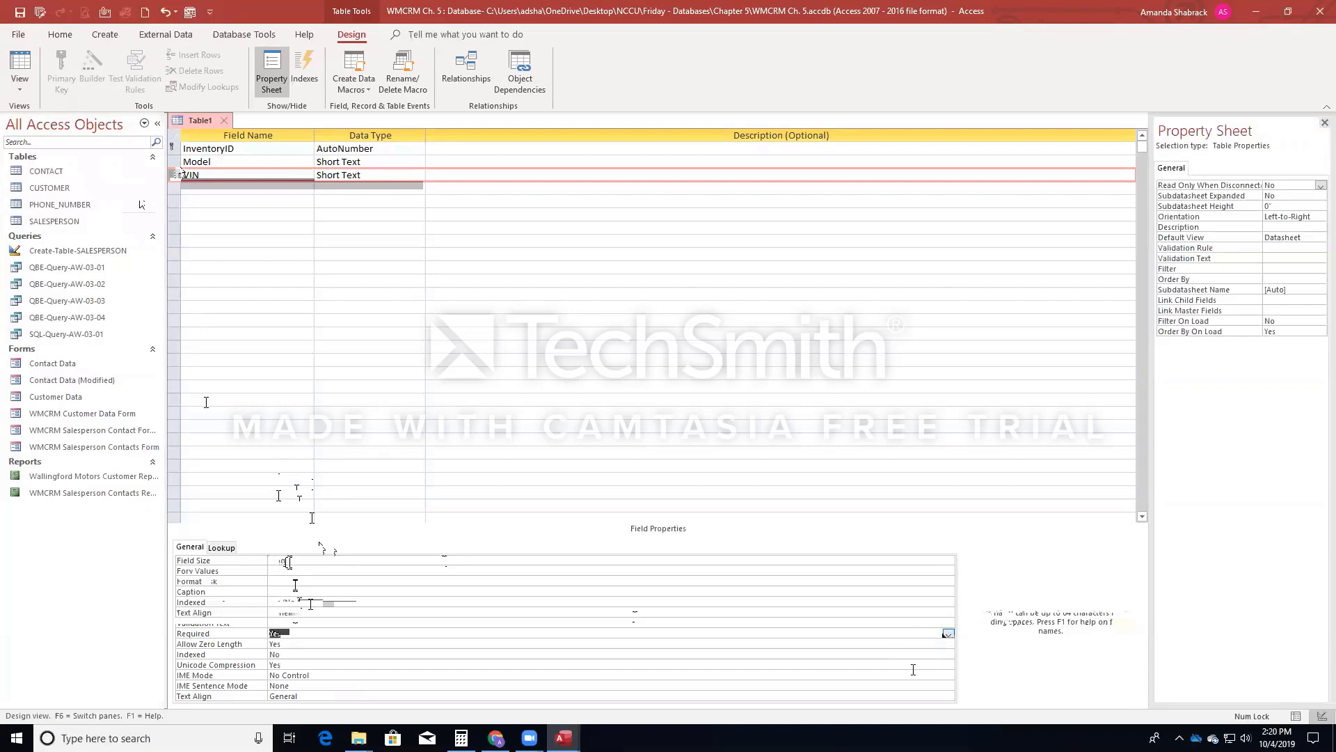
- Save the new table under the name VEHICLE
{"action": "left_click", "coordinate": [416, 414]}
{"action": "right_click", "coordinate": [213, 119]}
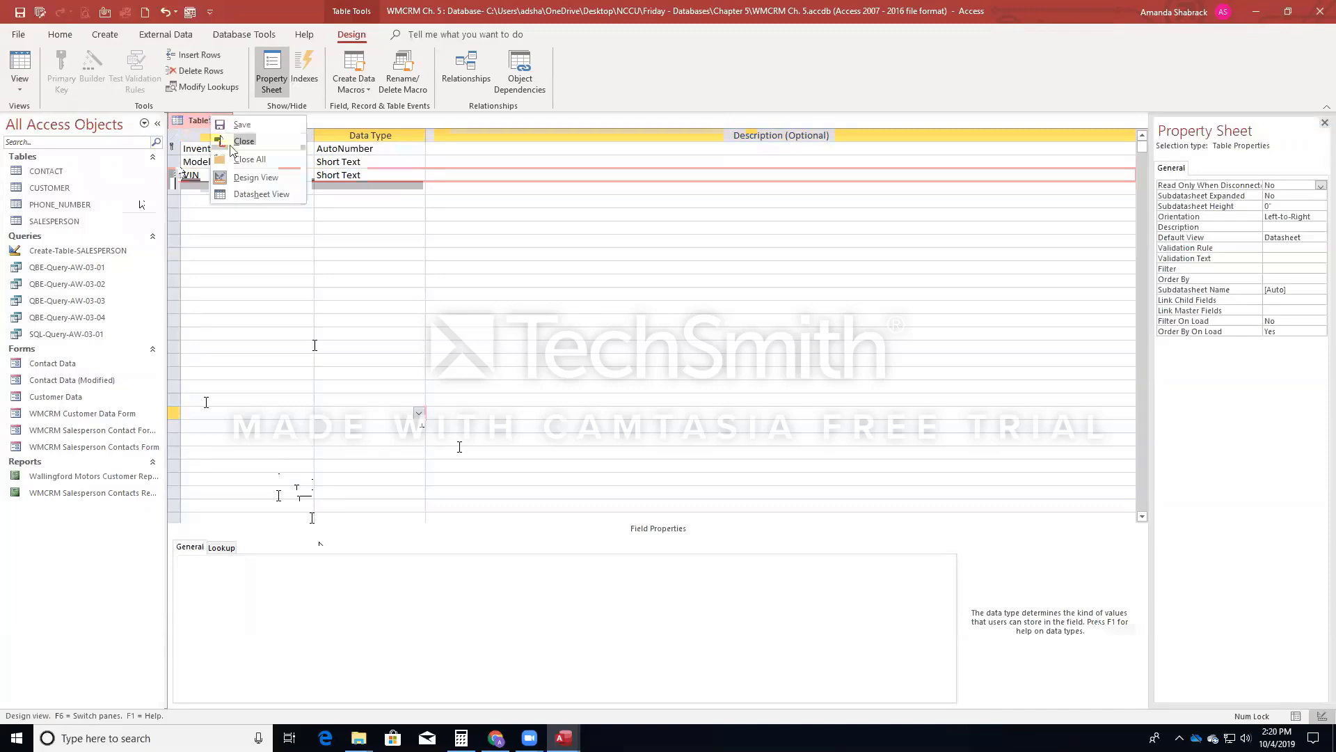
{"action": "left_click", "coordinate": [241, 125]}
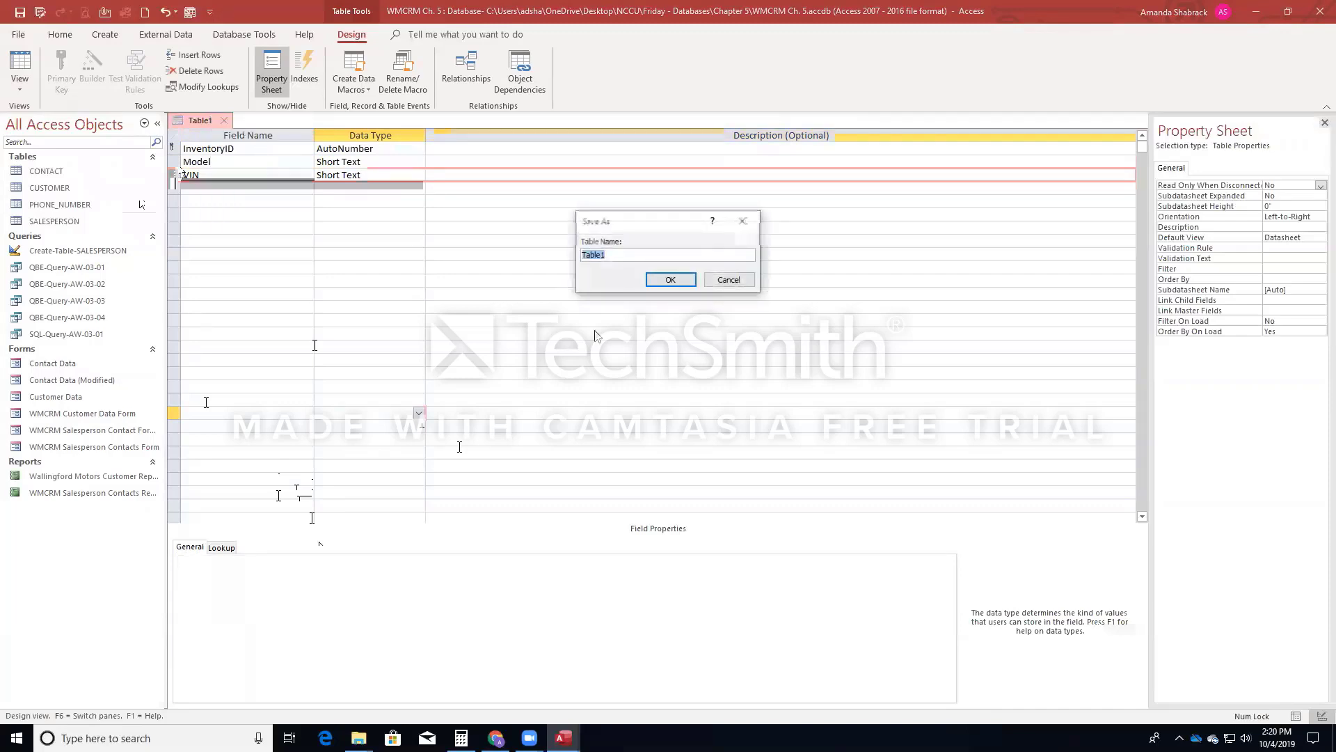
{"action": "key", "text": "Caps_Lock"}
{"action": "type", "text": "VEHICLE"}
{"action": "key", "text": "Return"}
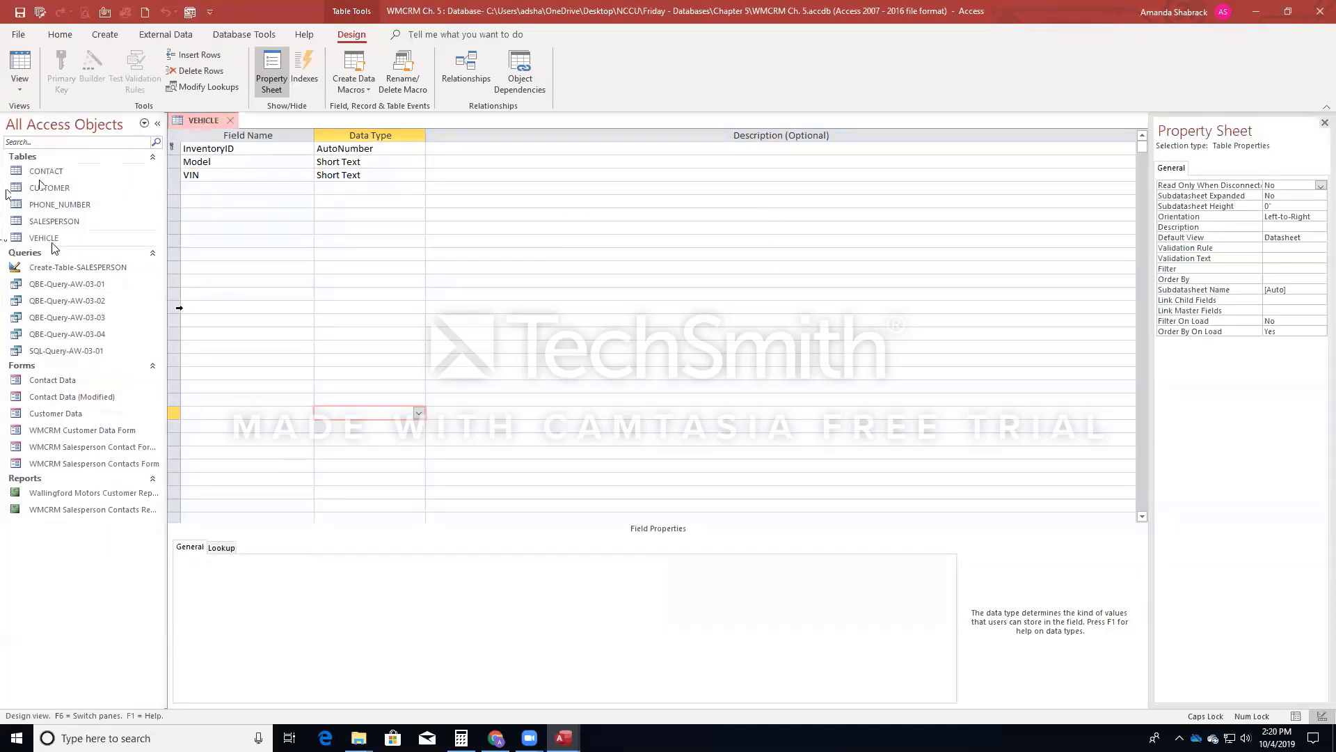
- Close the VEHICLE table's design and reopen the table in Datasheet view
{"action": "left_click", "coordinate": [230, 120]}
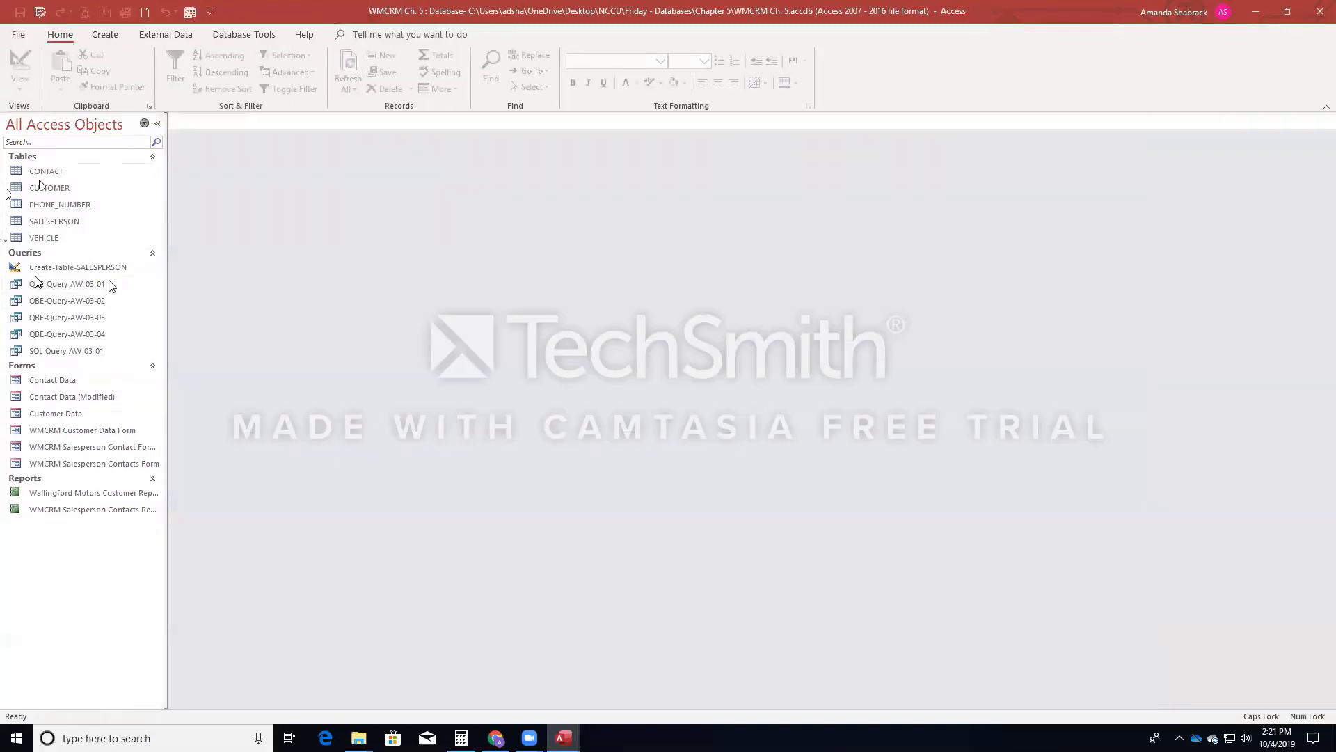
{"action": "double_click", "coordinate": [52, 237]}
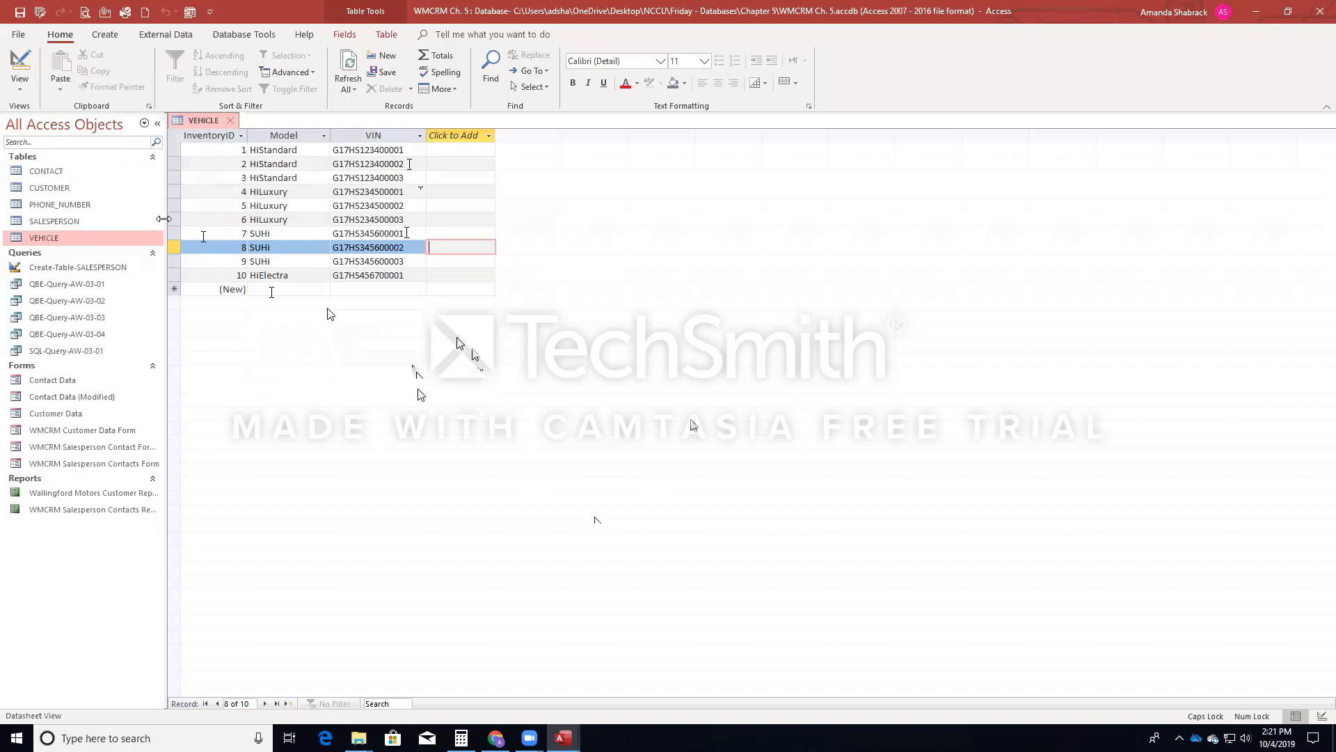
- In the SALESPERSON table's design, add an InventoryID field with the Number data type and the description Foreign Key
{"action": "double_click", "coordinate": [44, 222]}
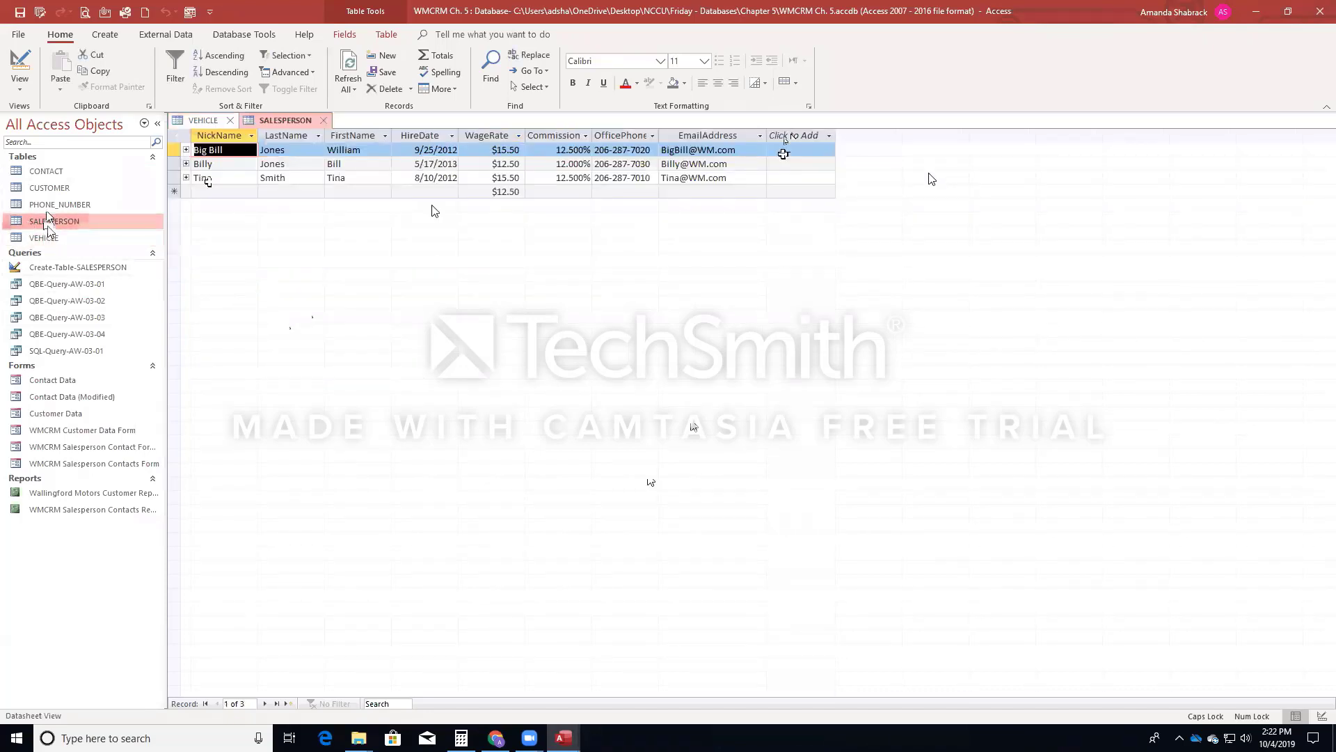
{"action": "right_click", "coordinate": [46, 221]}
{"action": "left_click", "coordinate": [106, 256]}
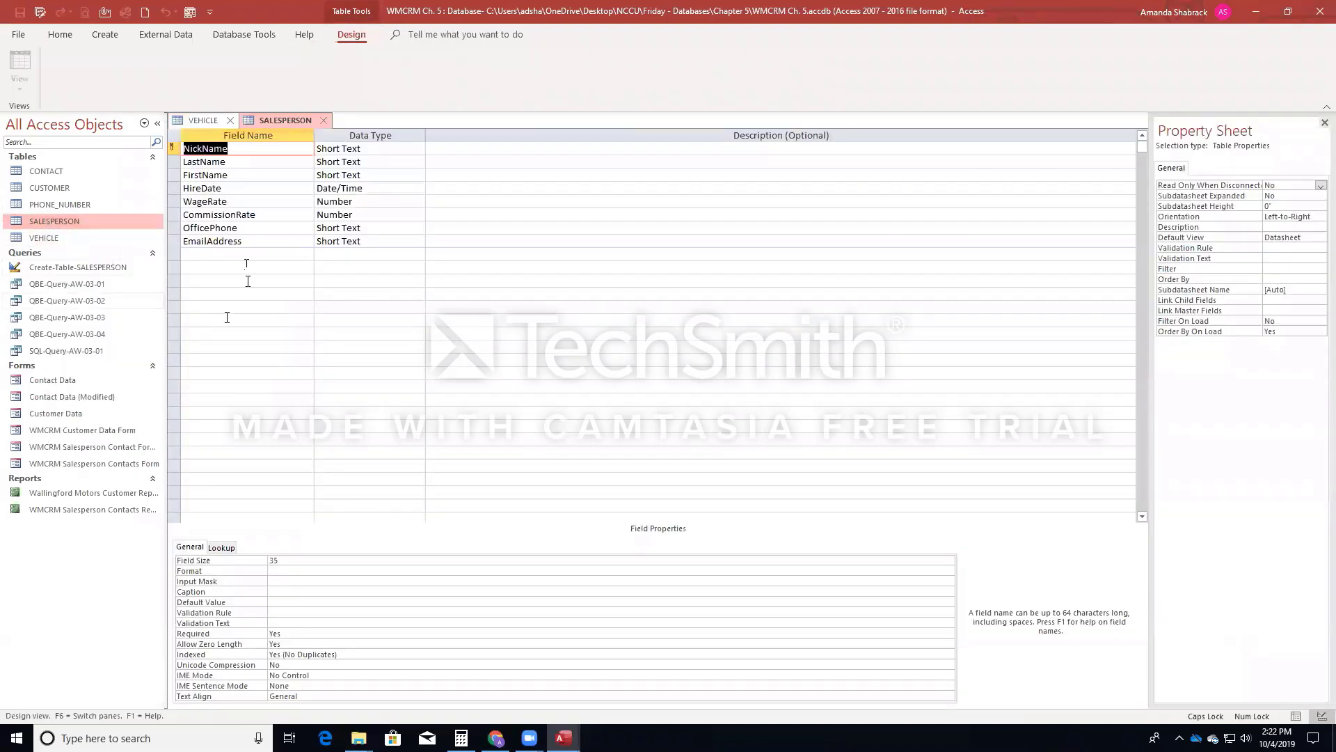
{"action": "left_click", "coordinate": [214, 255]}
{"action": "type", "text": "Inventory"}
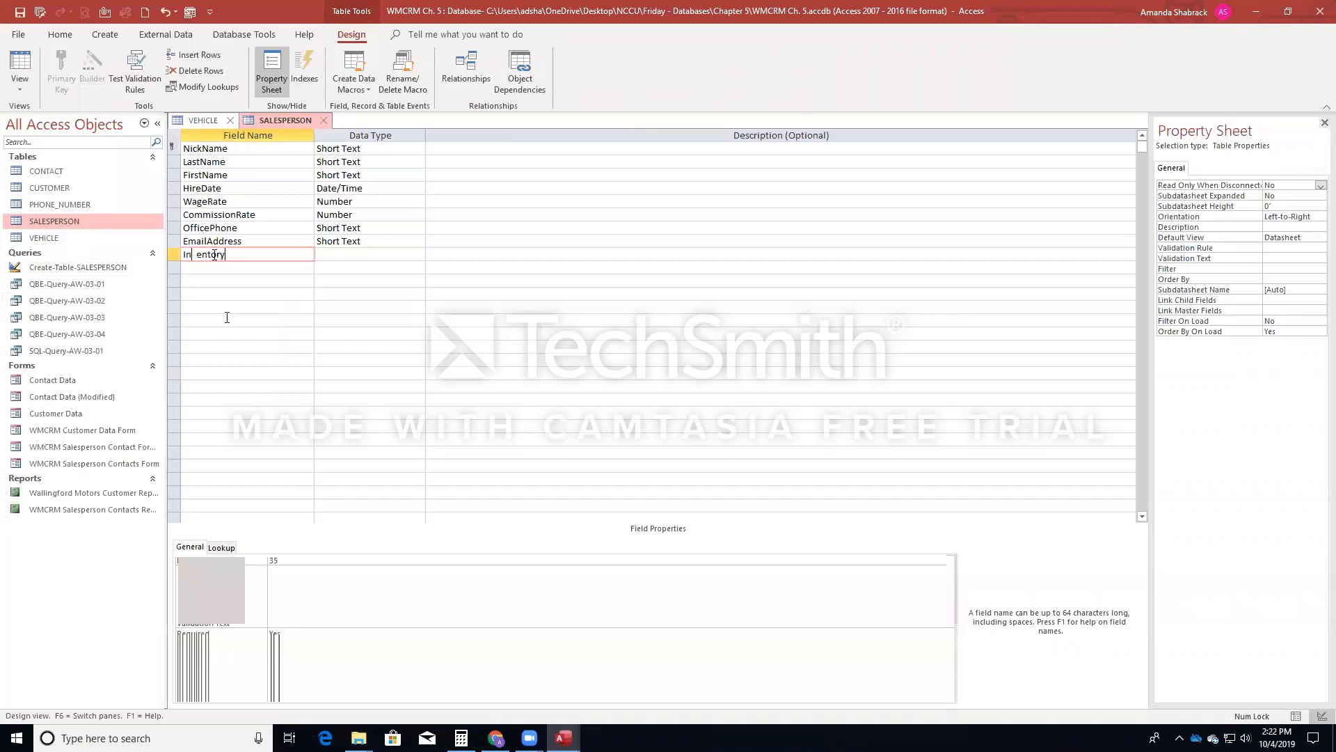
{"action": "type", "text": "ID"}
{"action": "key", "text": "Tab"}
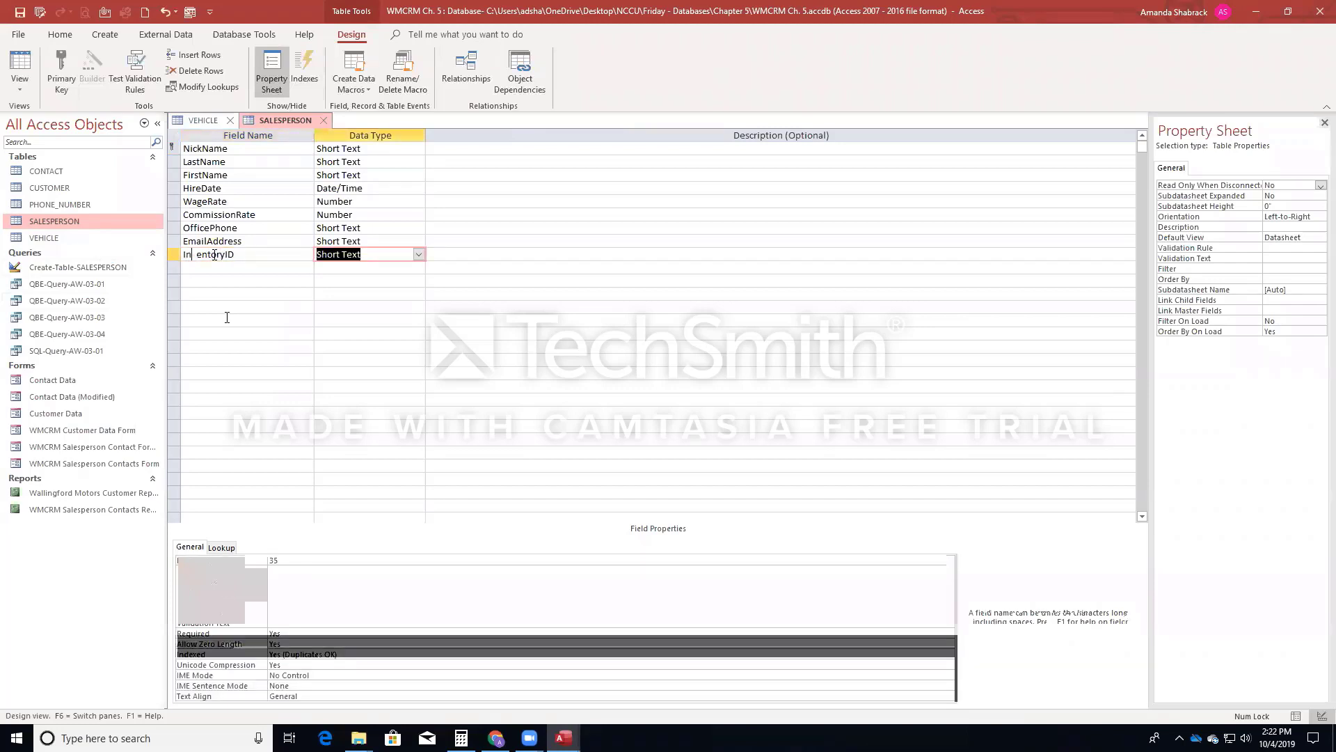
{"action": "type", "text": "Number"}
{"action": "key", "text": "Tab"}
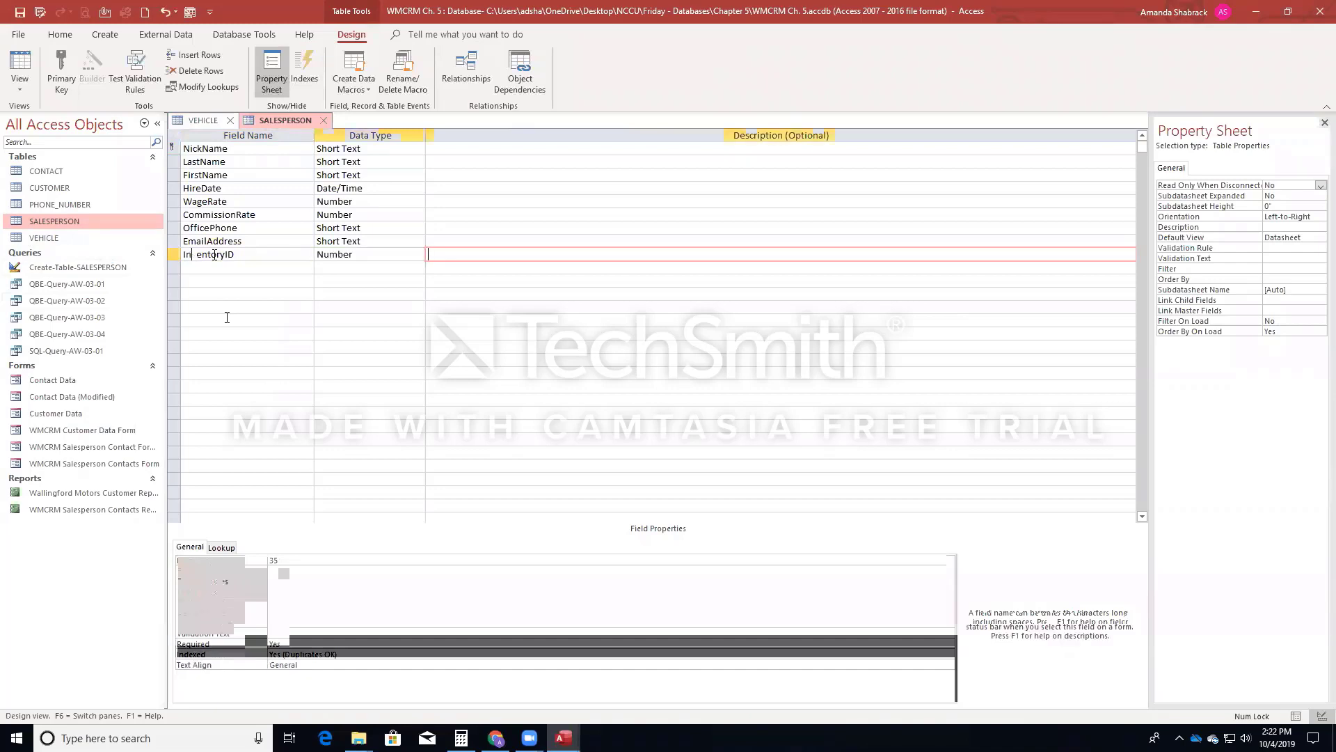
{"action": "right_click", "coordinate": [299, 119]}
{"action": "left_click", "coordinate": [319, 129]}
{"action": "type", "text": "Foreign Key"}
- Save the SALESPERSON design and close both the SALESPERSON and VEHICLE tables
{"action": "right_click", "coordinate": [310, 124]}
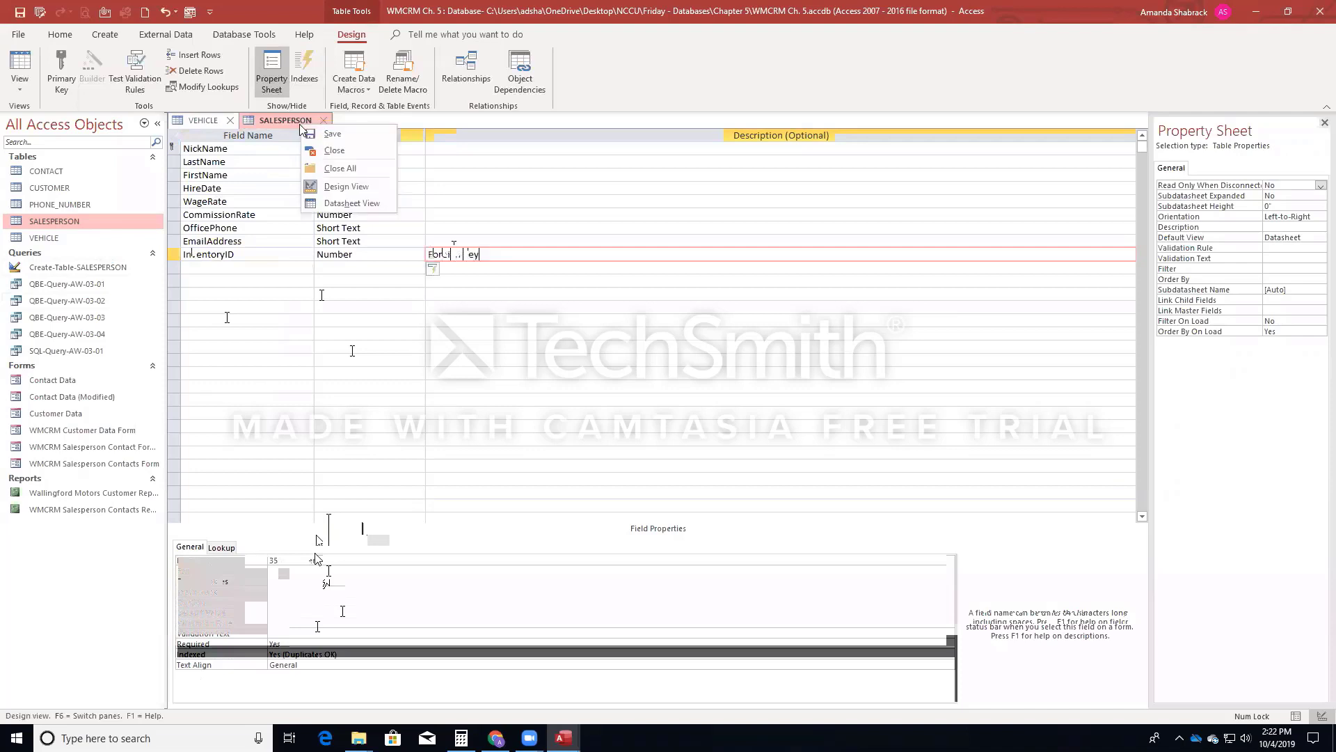
{"action": "left_click", "coordinate": [323, 133]}
{"action": "left_click", "coordinate": [321, 121]}
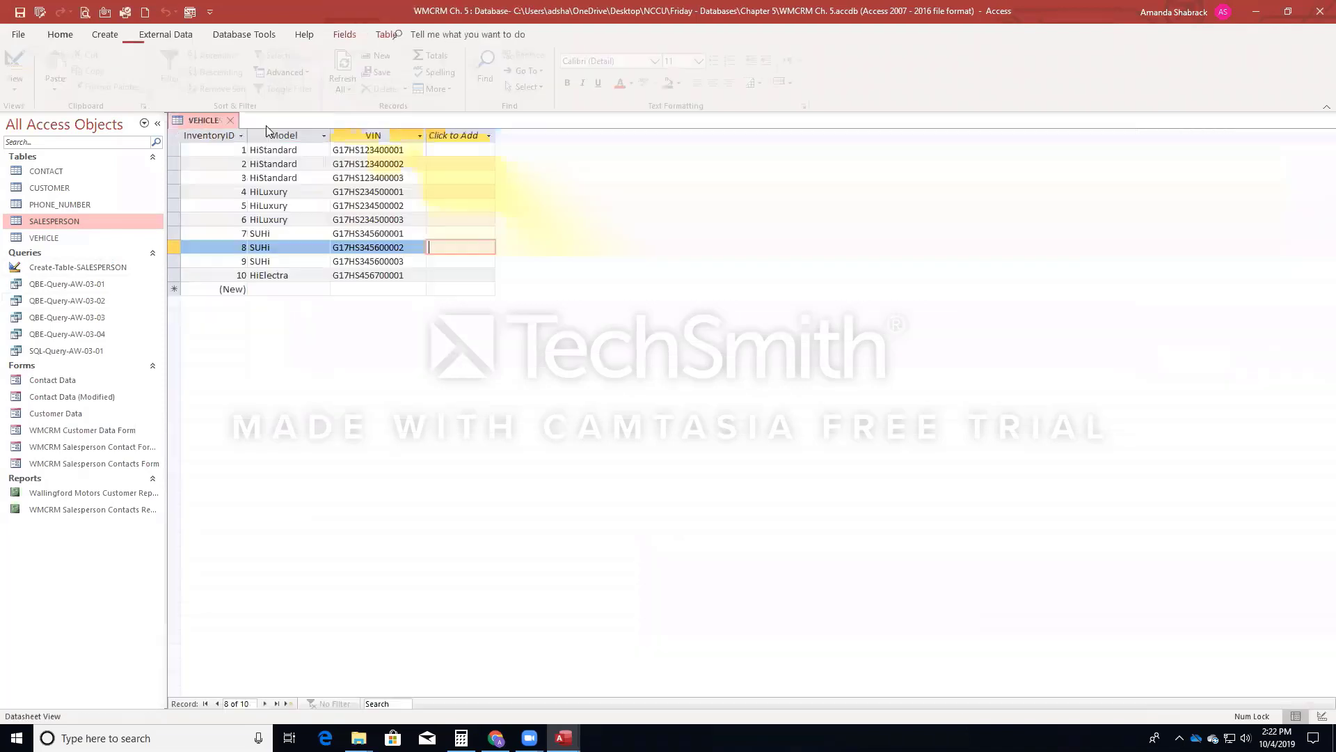
{"action": "left_click", "coordinate": [230, 121]}
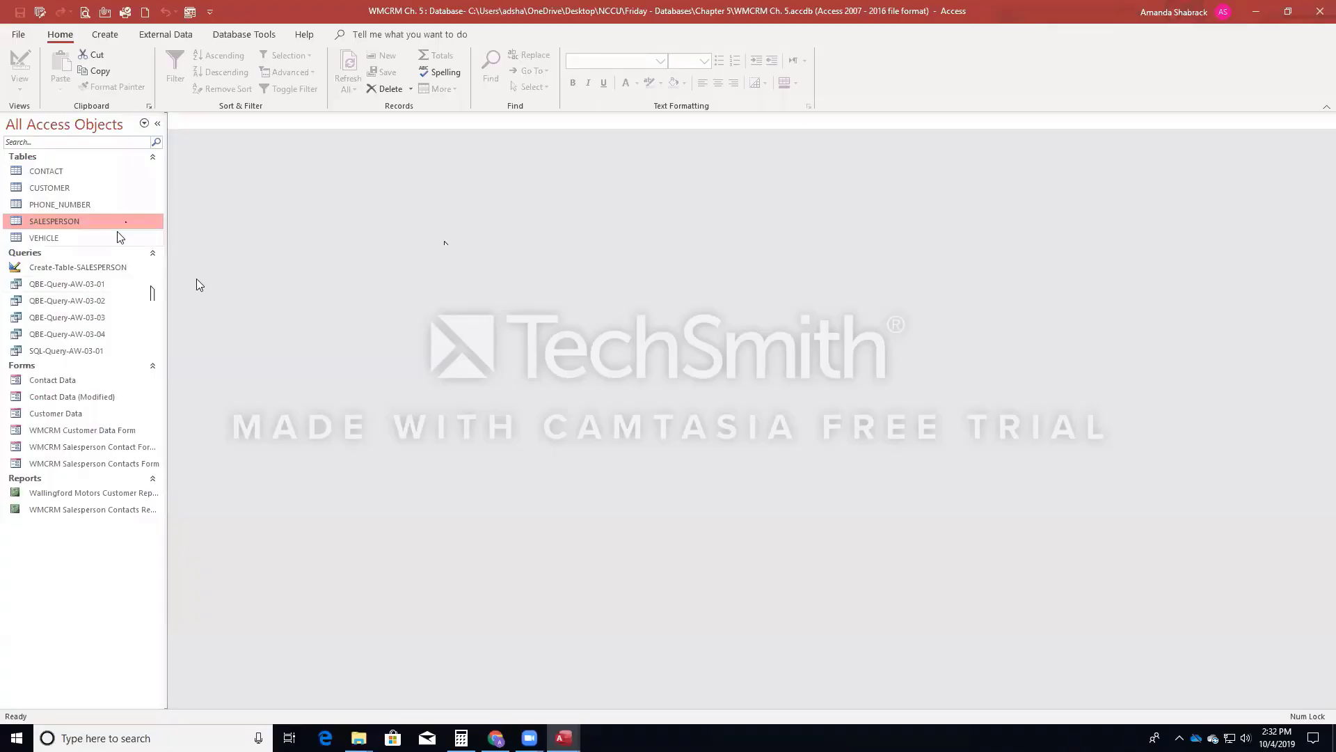
- Open the SALESPERSON table's records and enter 4 as the InventoryID of the third salesperson
{"action": "double_click", "coordinate": [95, 221]}
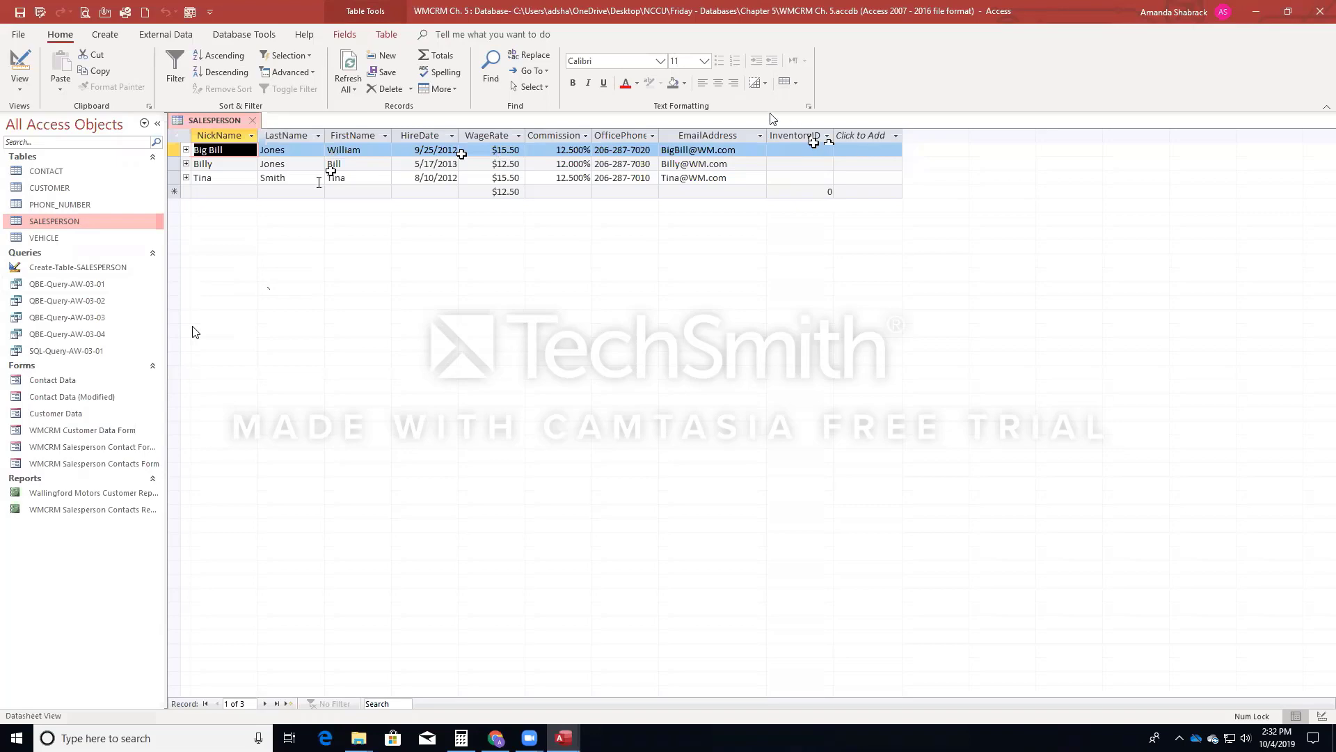
{"action": "left_click", "coordinate": [801, 179]}
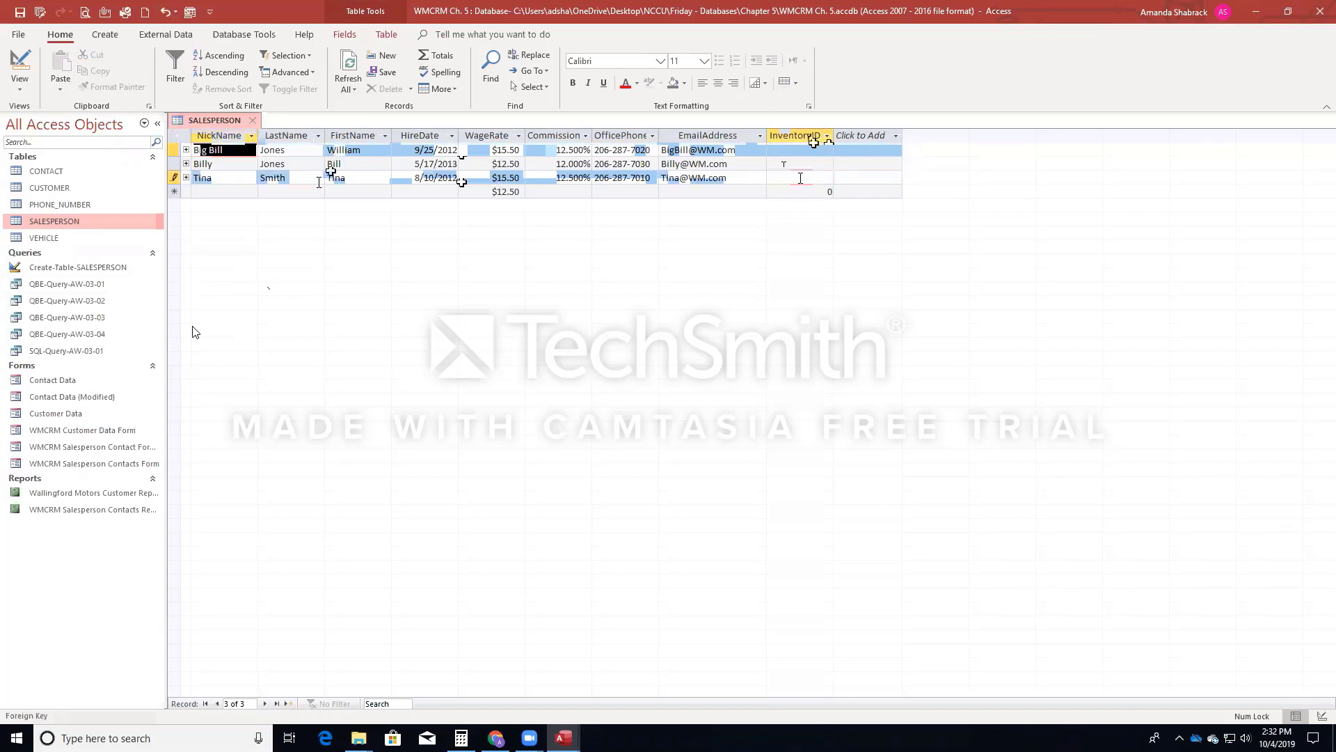
{"action": "type", "text": "4"}
{"action": "key", "text": "Up"}
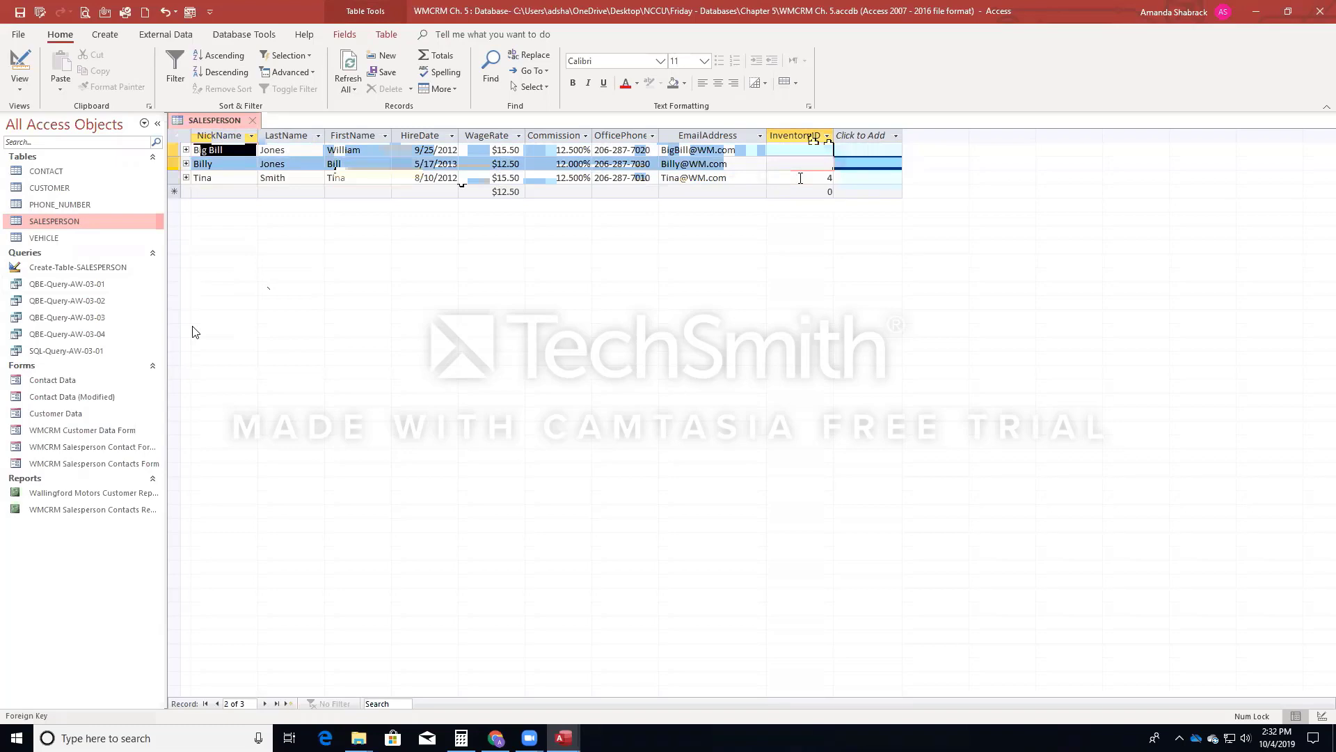
{"action": "key", "text": "Up"}
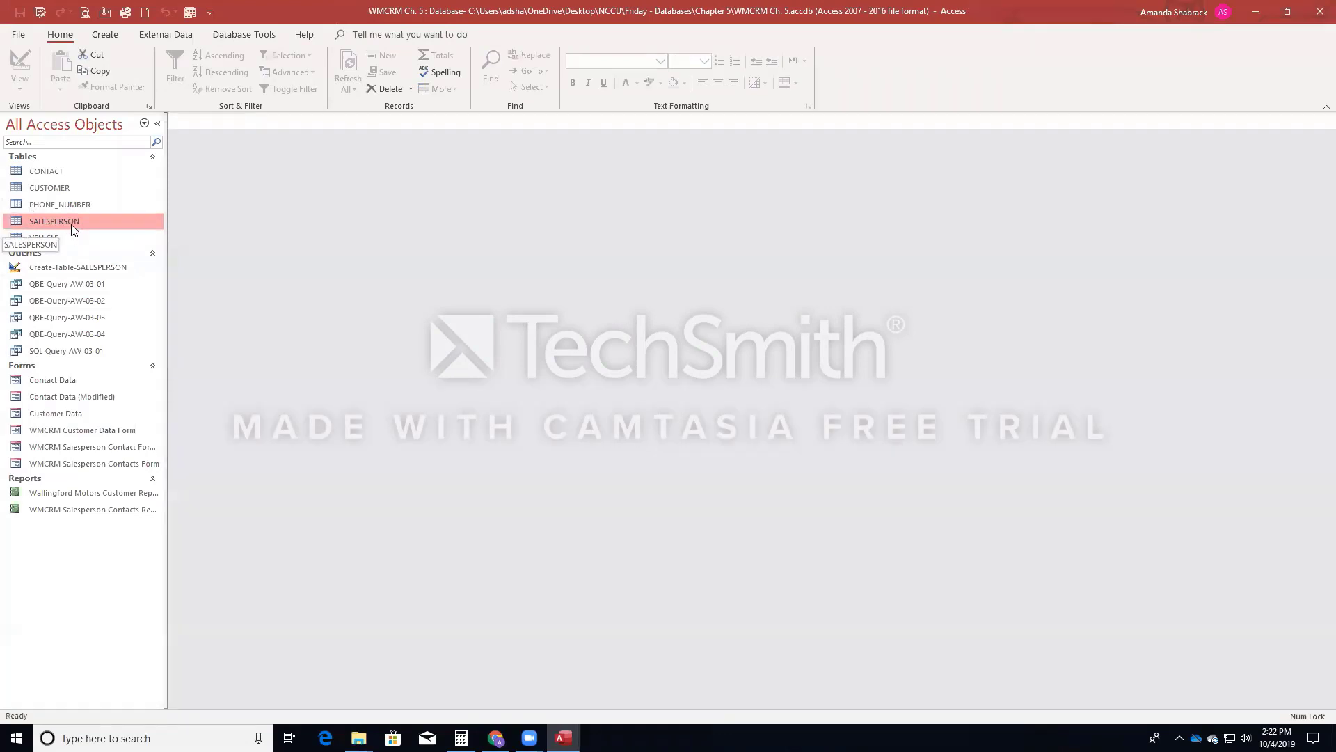
- Add the VEHICLE table to the Relationships diagram and place it beside the SALESPERSON table
{"action": "left_click", "coordinate": [252, 33]}
{"action": "left_click", "coordinate": [164, 67]}
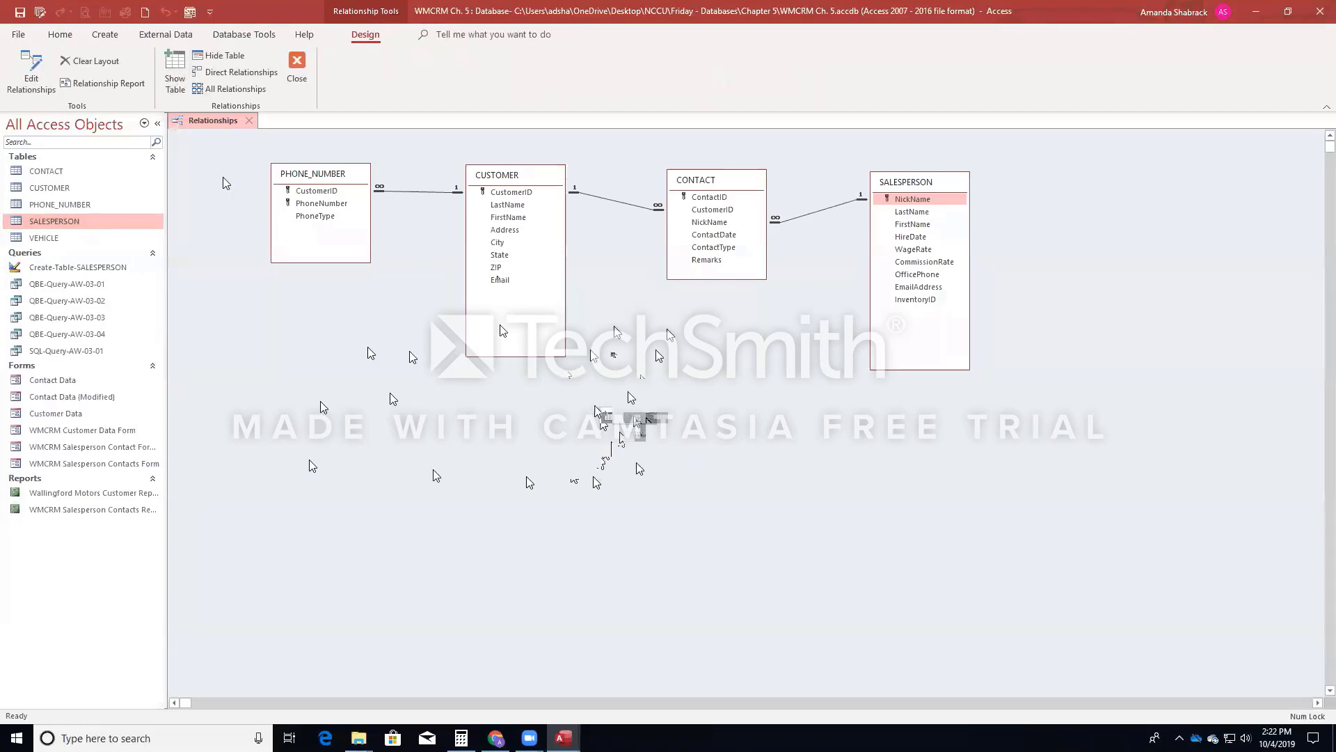
{"action": "left_click", "coordinate": [634, 418]}
{"action": "left_click", "coordinate": [588, 211]}
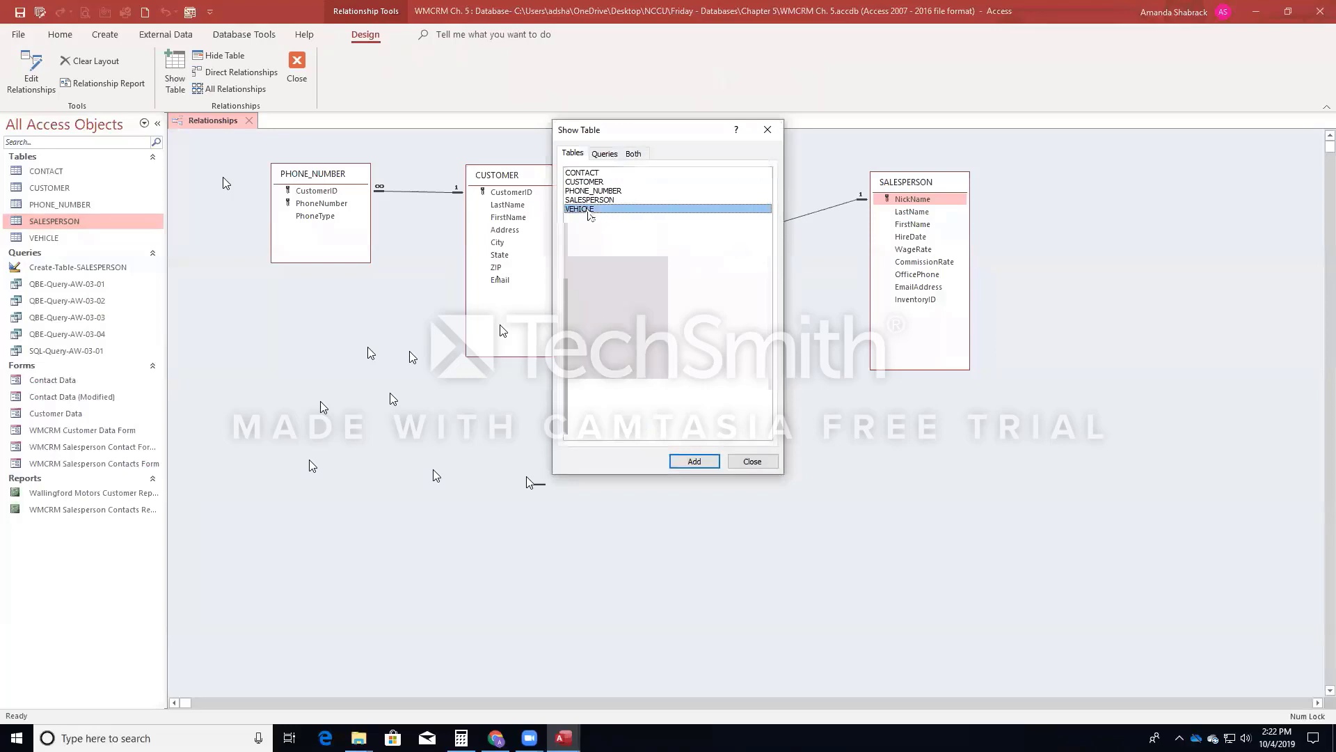
{"action": "left_click", "coordinate": [694, 461]}
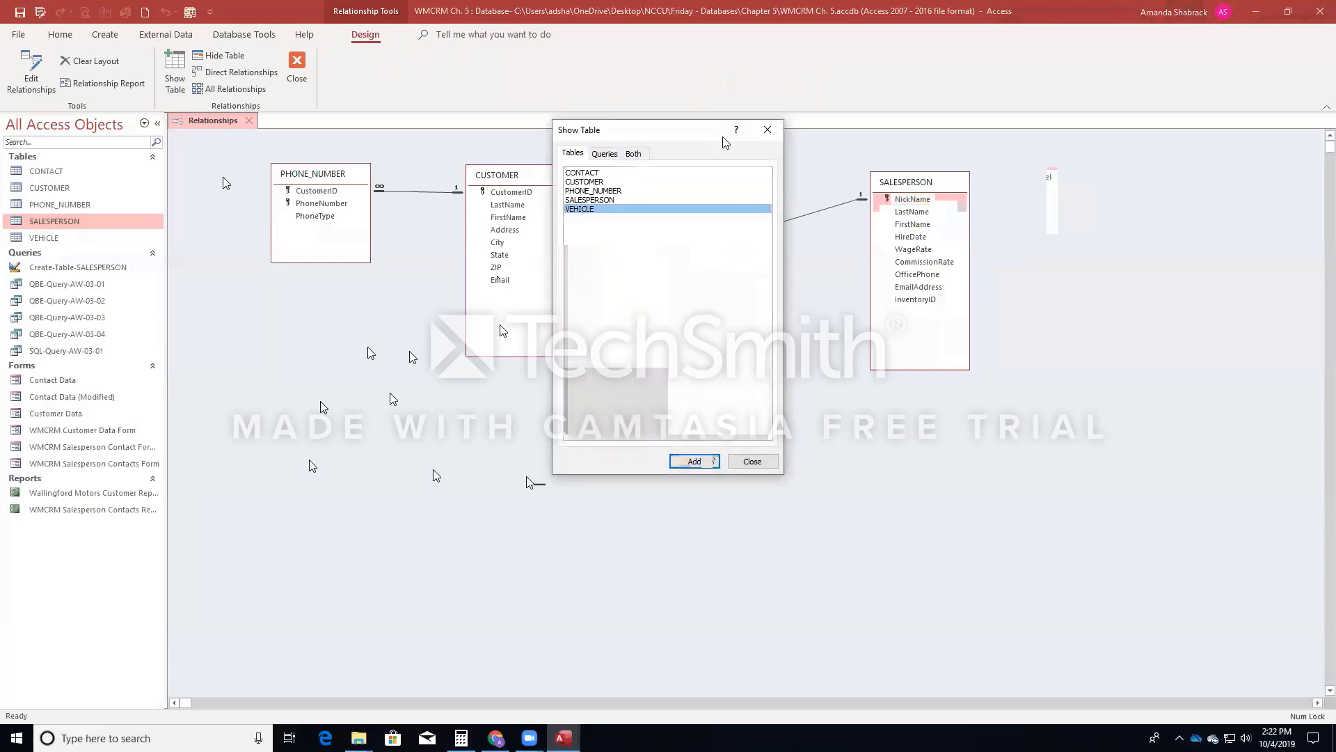
{"action": "left_click", "coordinate": [767, 130]}
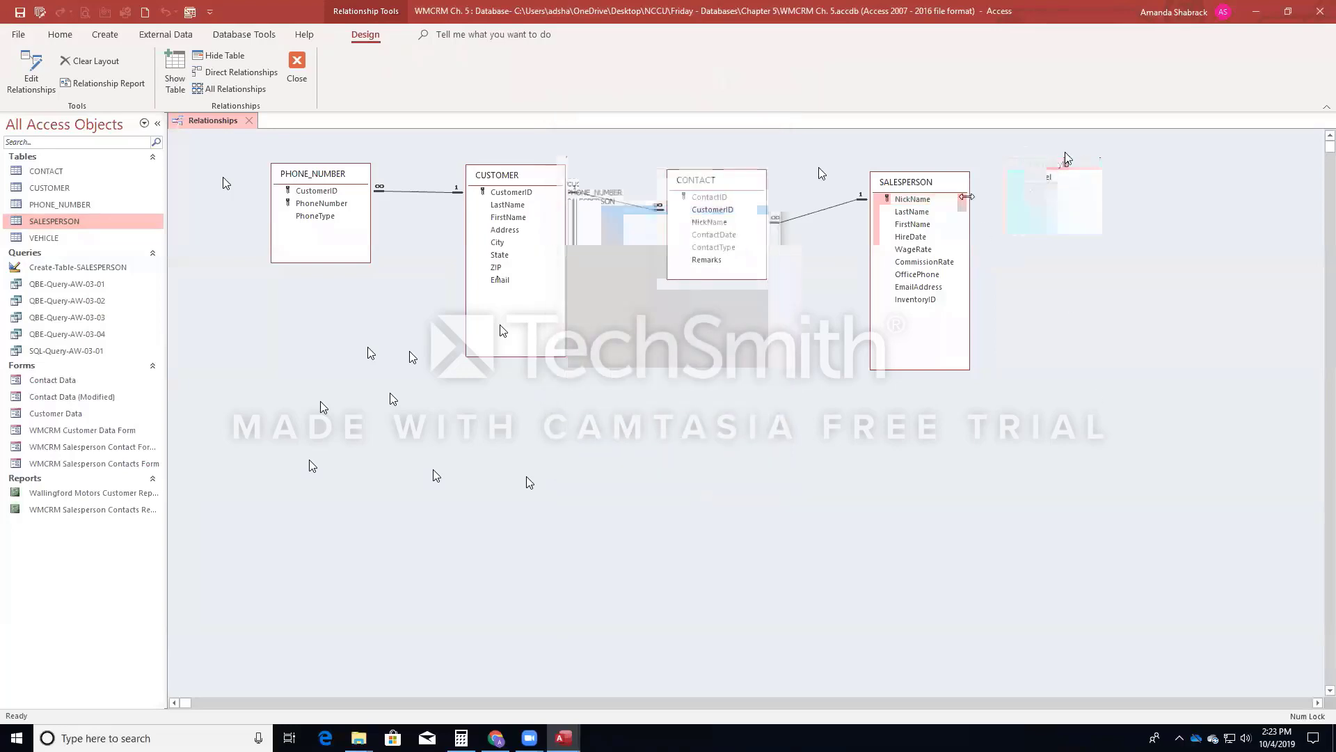
{"action": "left_click_drag", "start_coordinate": [1067, 159], "coordinate": [1096, 273]}
{"action": "left_click", "coordinate": [1058, 274]}
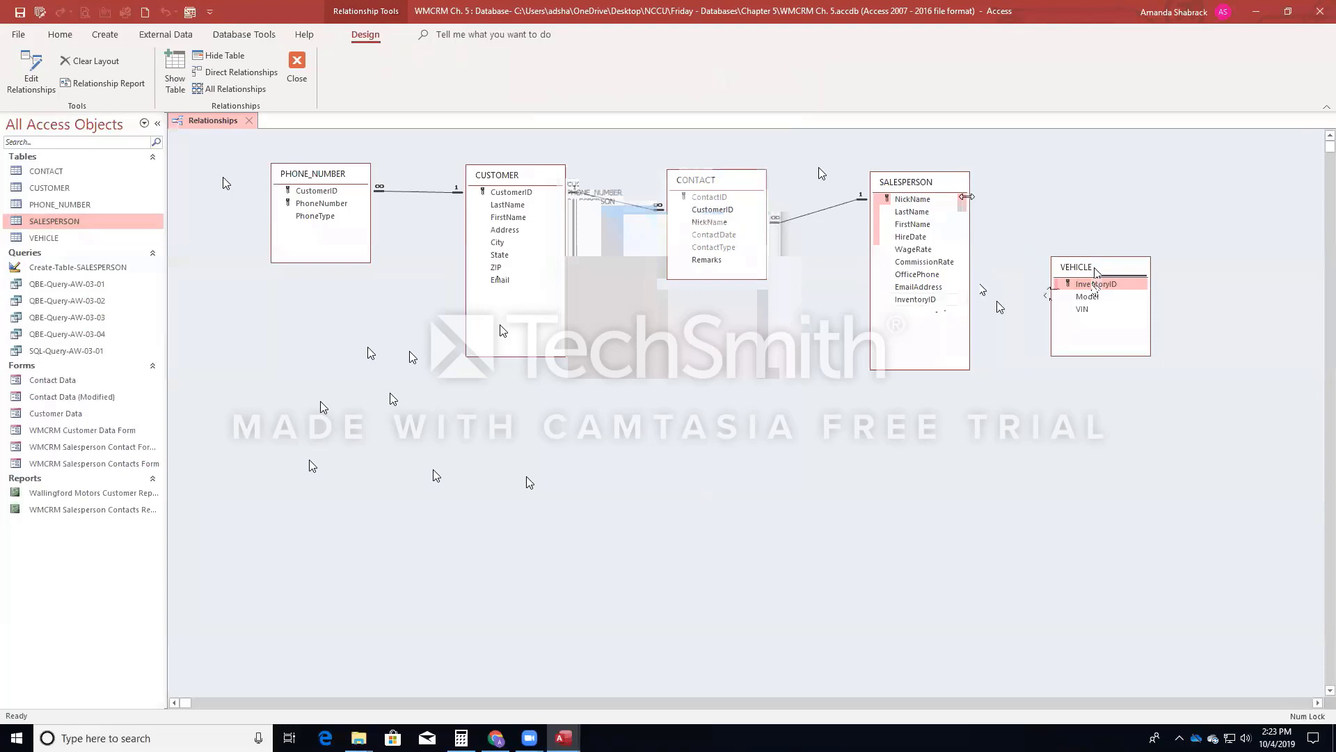
- Create a one-to-many relationship from VEHICLE's InventoryID to SALESPERSON's InventoryID, enforcing referential integrity with cascading updates
{"action": "left_click_drag", "start_coordinate": [1072, 285], "coordinate": [932, 300]}
{"action": "left_click", "coordinate": [561, 286]}
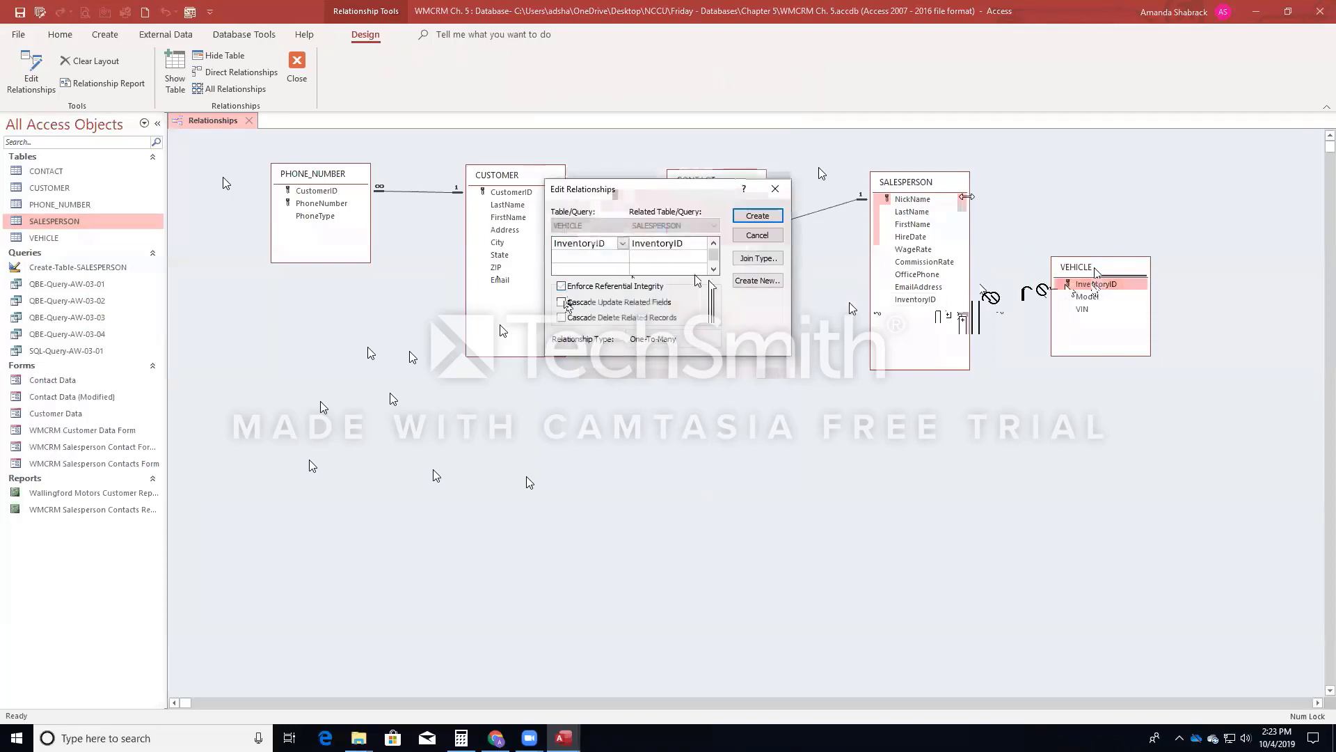
{"action": "left_click", "coordinate": [561, 302]}
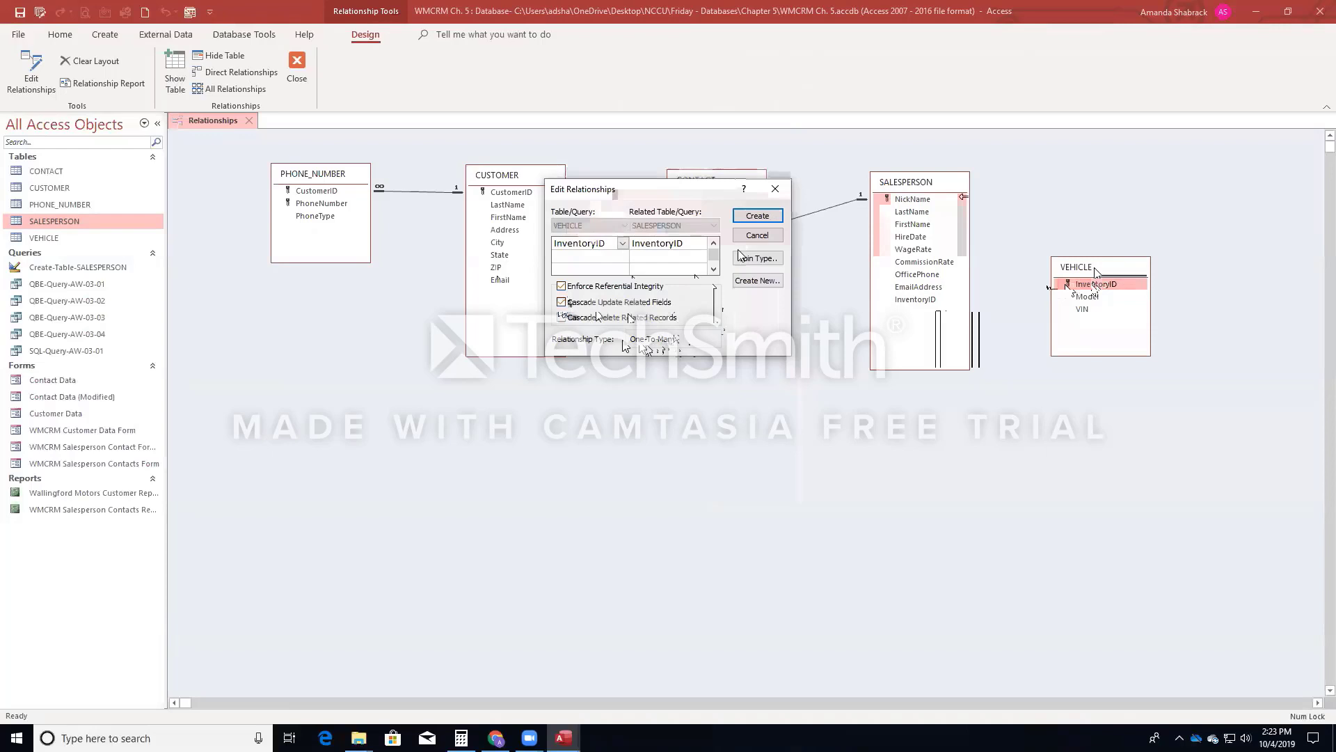
{"action": "left_click", "coordinate": [759, 216]}
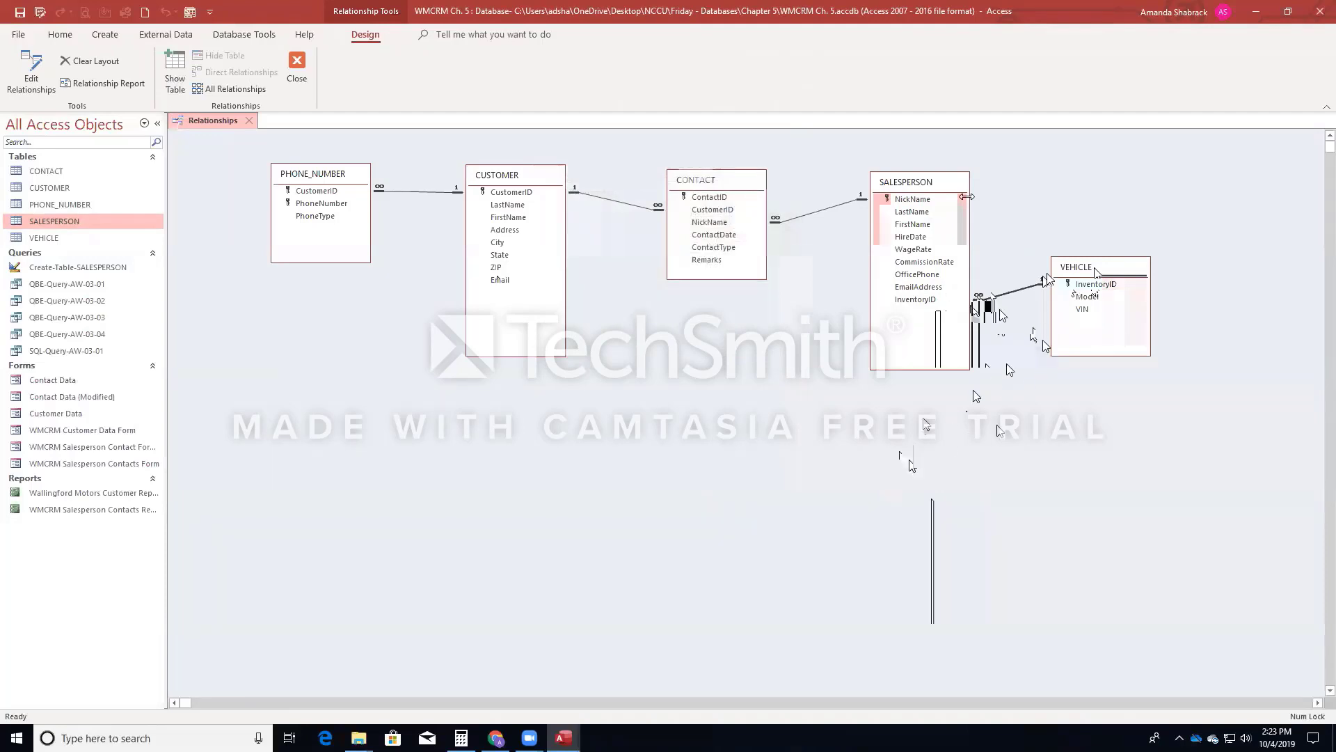
- In the SALESPERSON table's design, set the InventoryID field's Indexed property to Yes (No Duplicates)
{"action": "left_click", "coordinate": [85, 223]}
{"action": "right_click", "coordinate": [84, 223]}
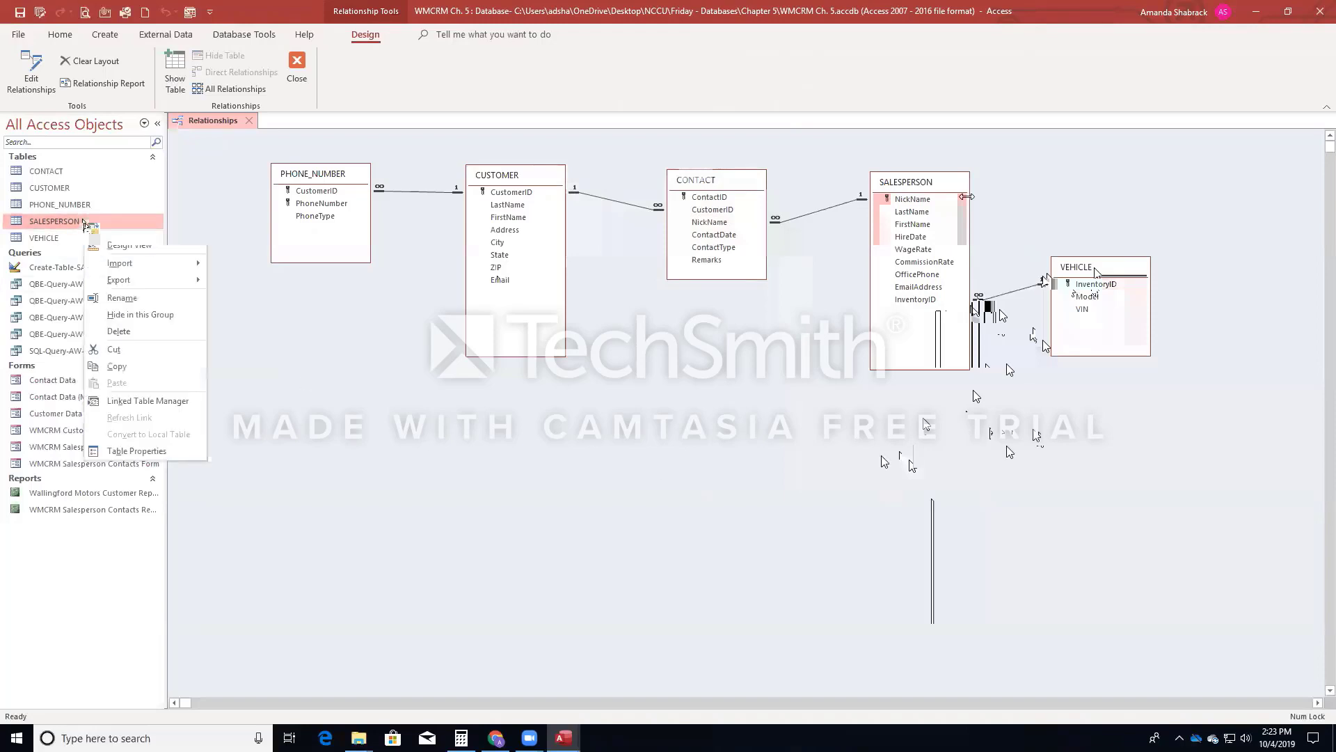
{"action": "left_click", "coordinate": [130, 245]}
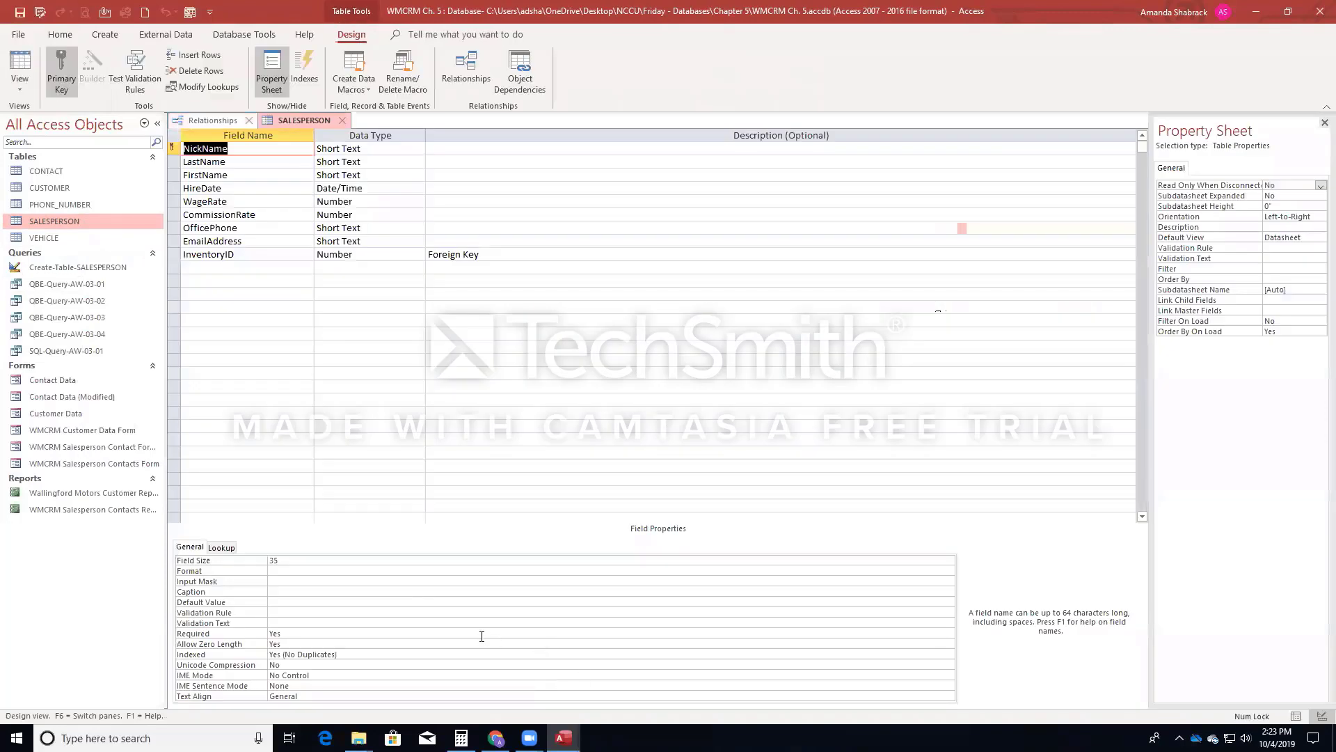
{"action": "left_click", "coordinate": [176, 254]}
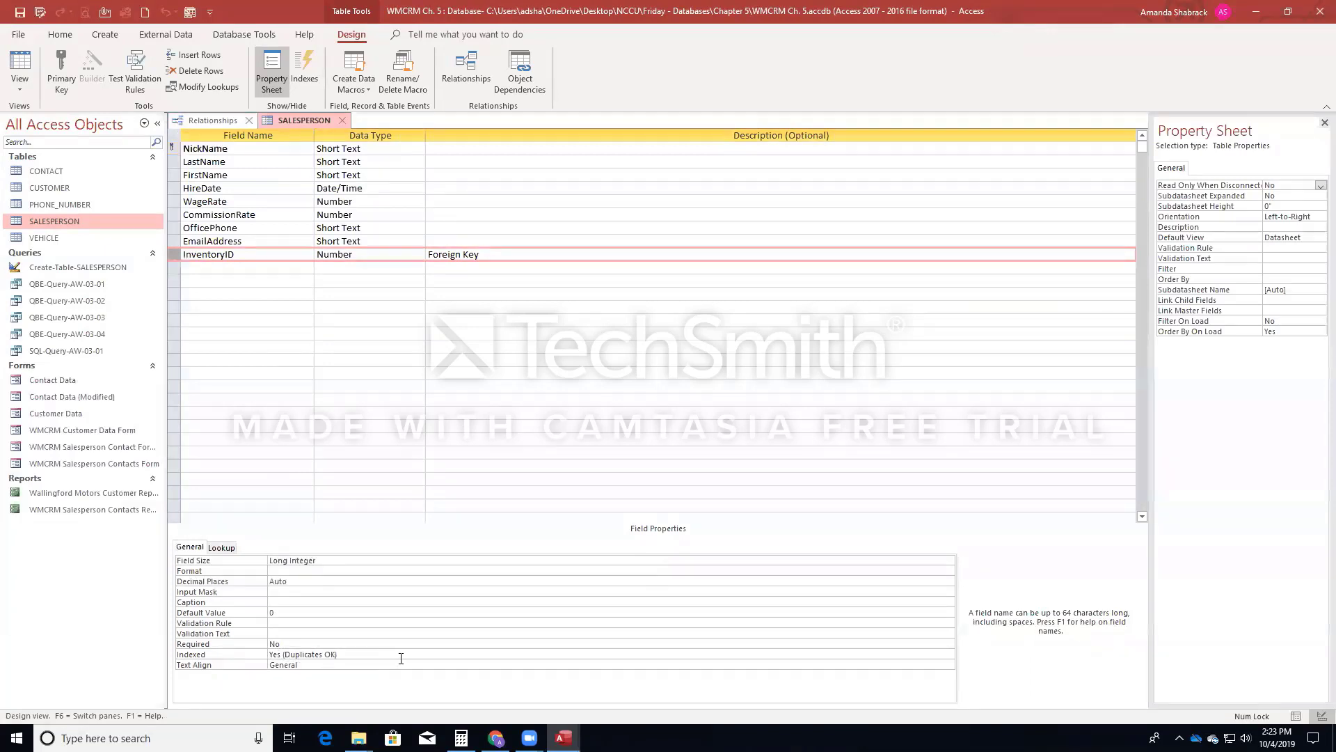
{"action": "left_click", "coordinate": [933, 657]}
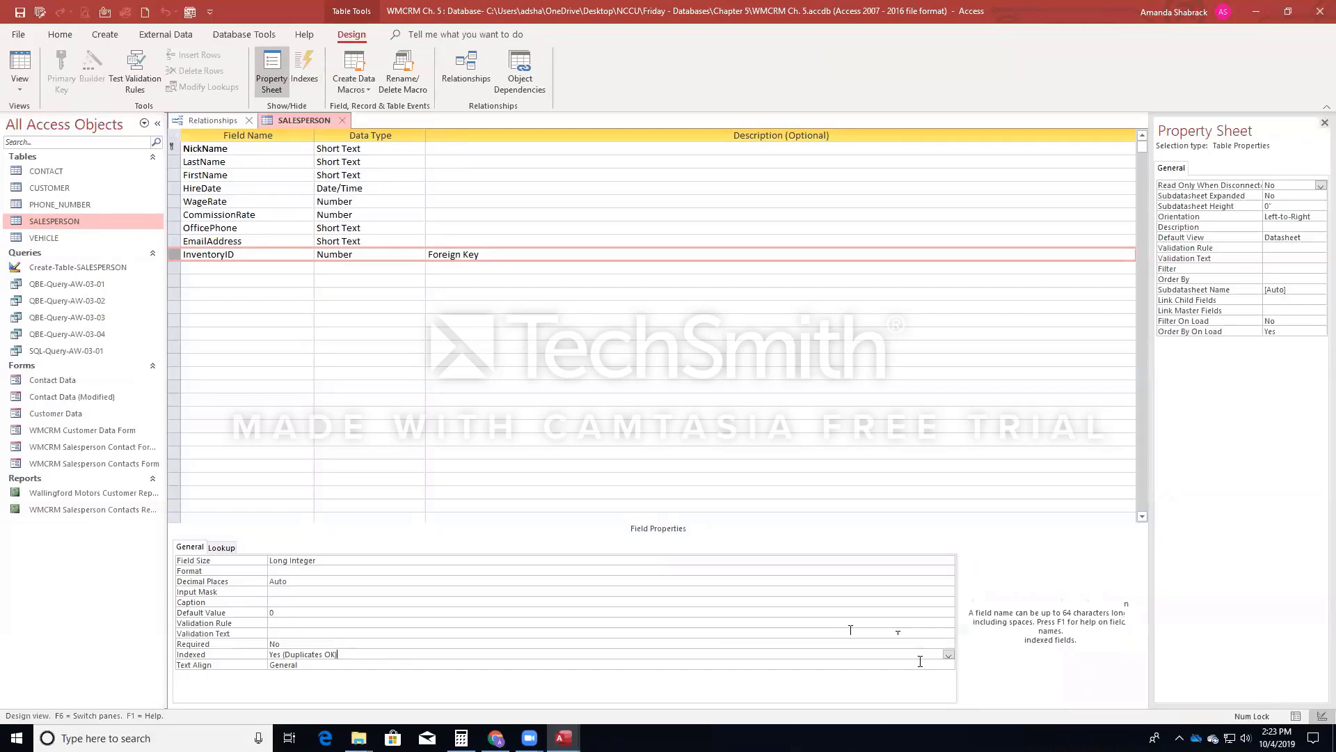
{"action": "left_click", "coordinate": [948, 655]}
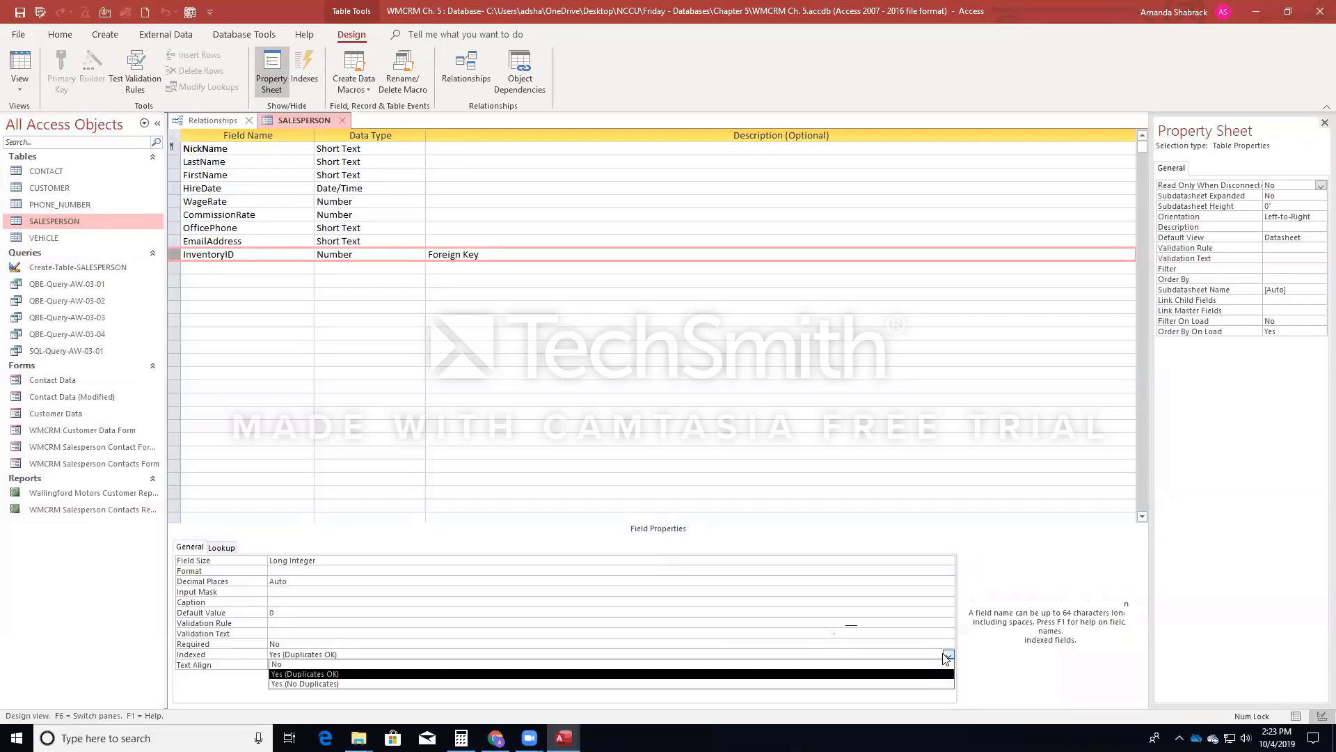
{"action": "left_click", "coordinate": [393, 687]}
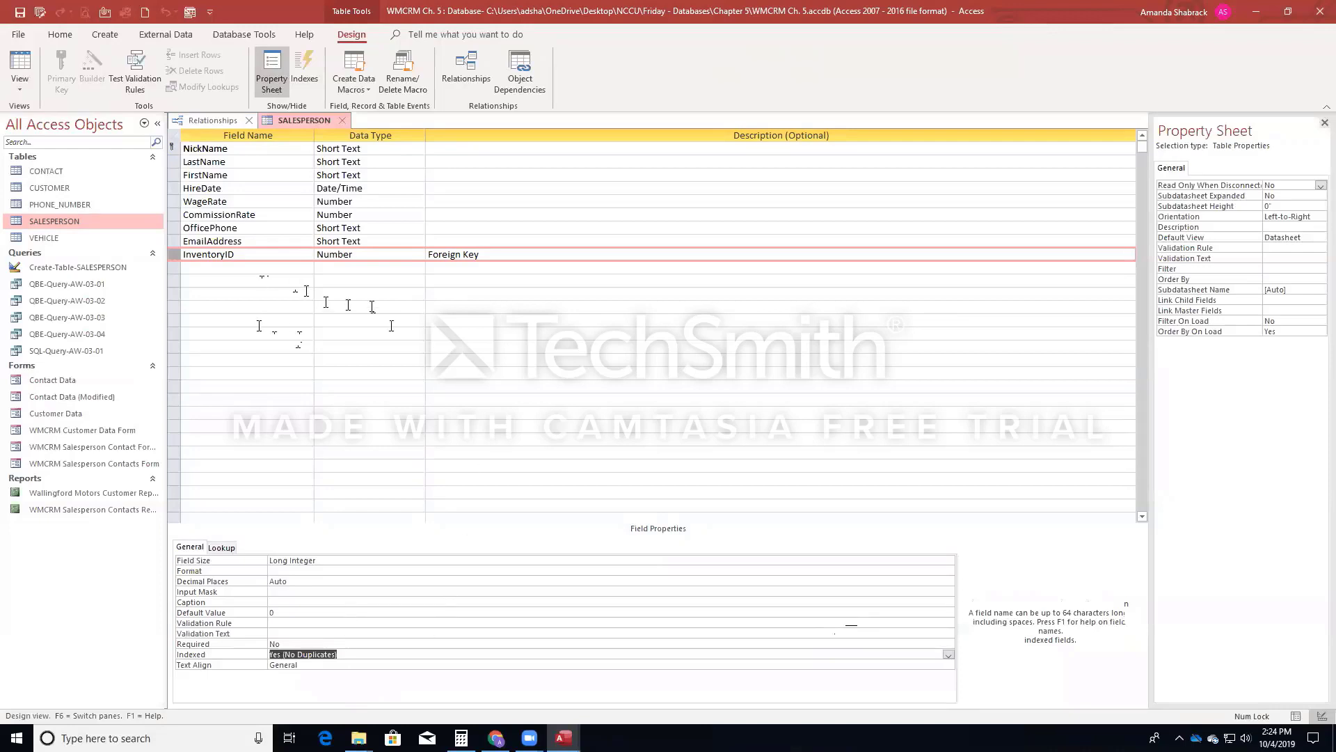
- Save the SALESPERSON table's design changes and close its design to return to the Relationships diagram
{"action": "right_click", "coordinate": [299, 120]}
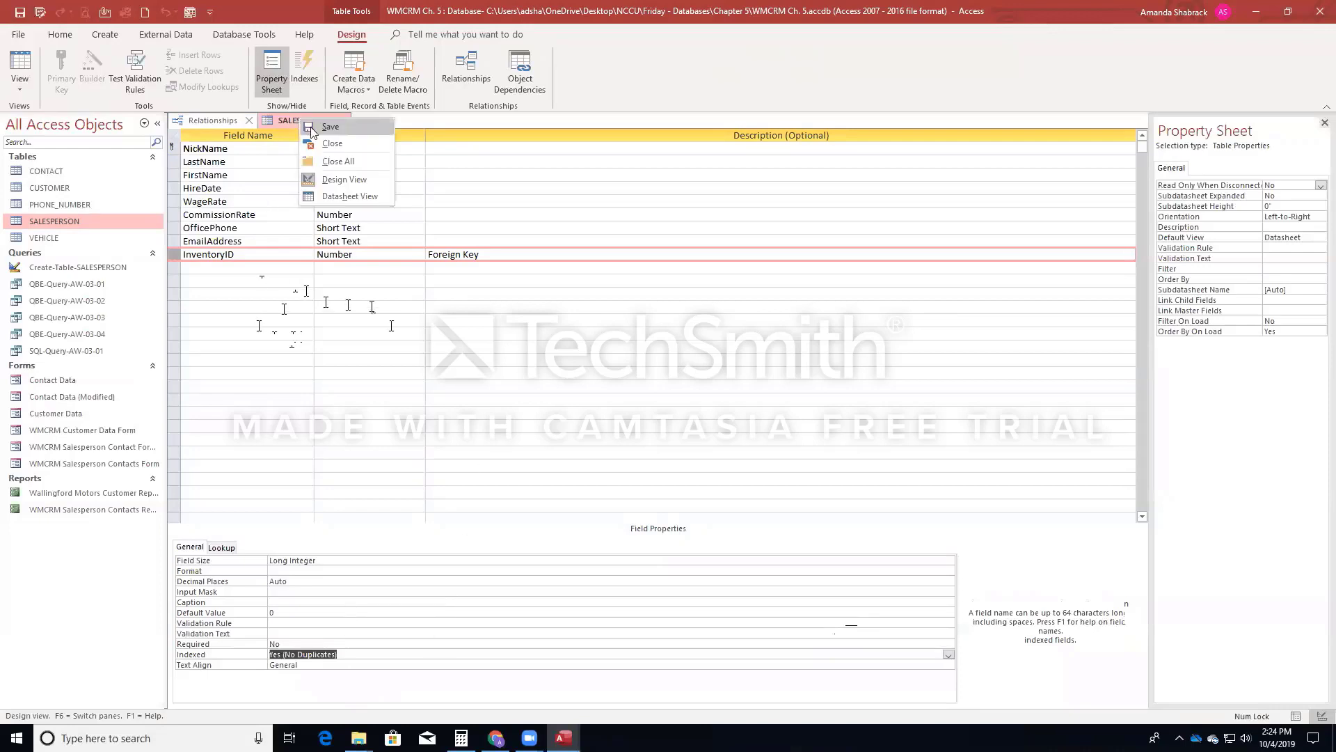
{"action": "left_click", "coordinate": [327, 126]}
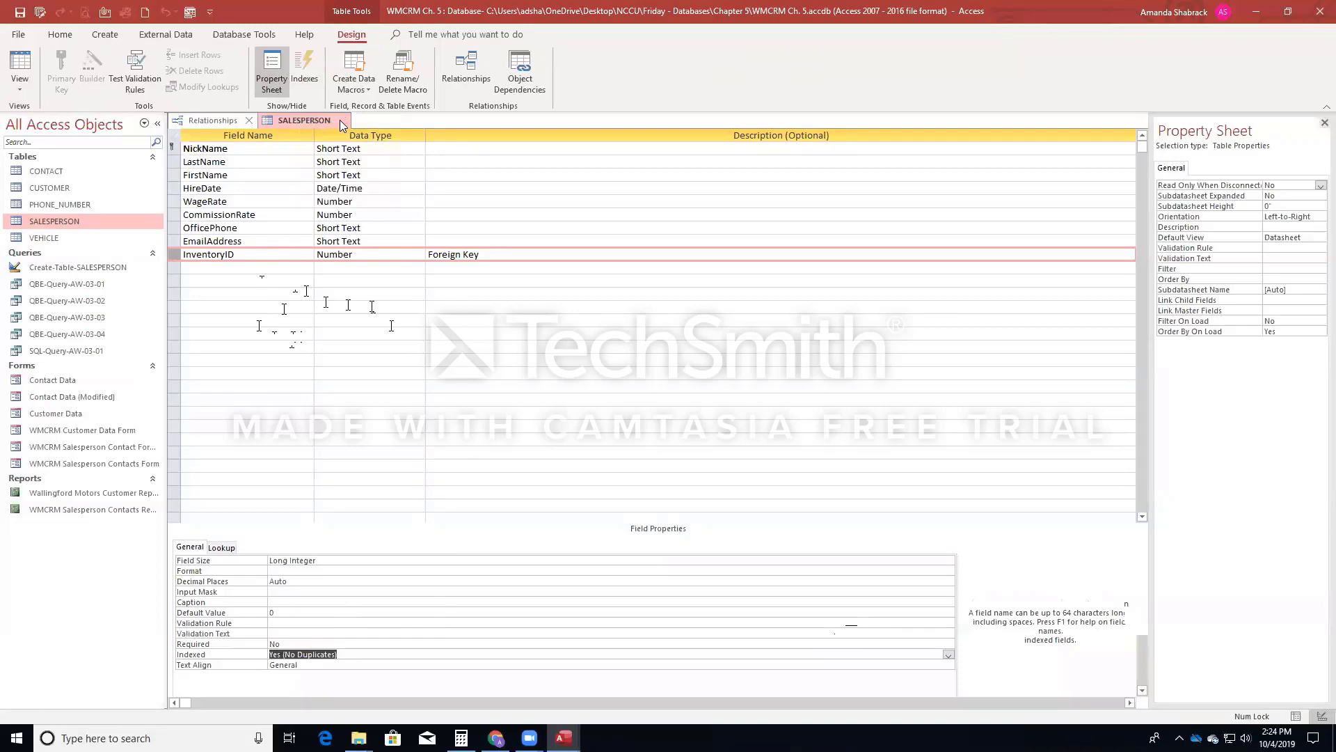
{"action": "left_click", "coordinate": [341, 121]}
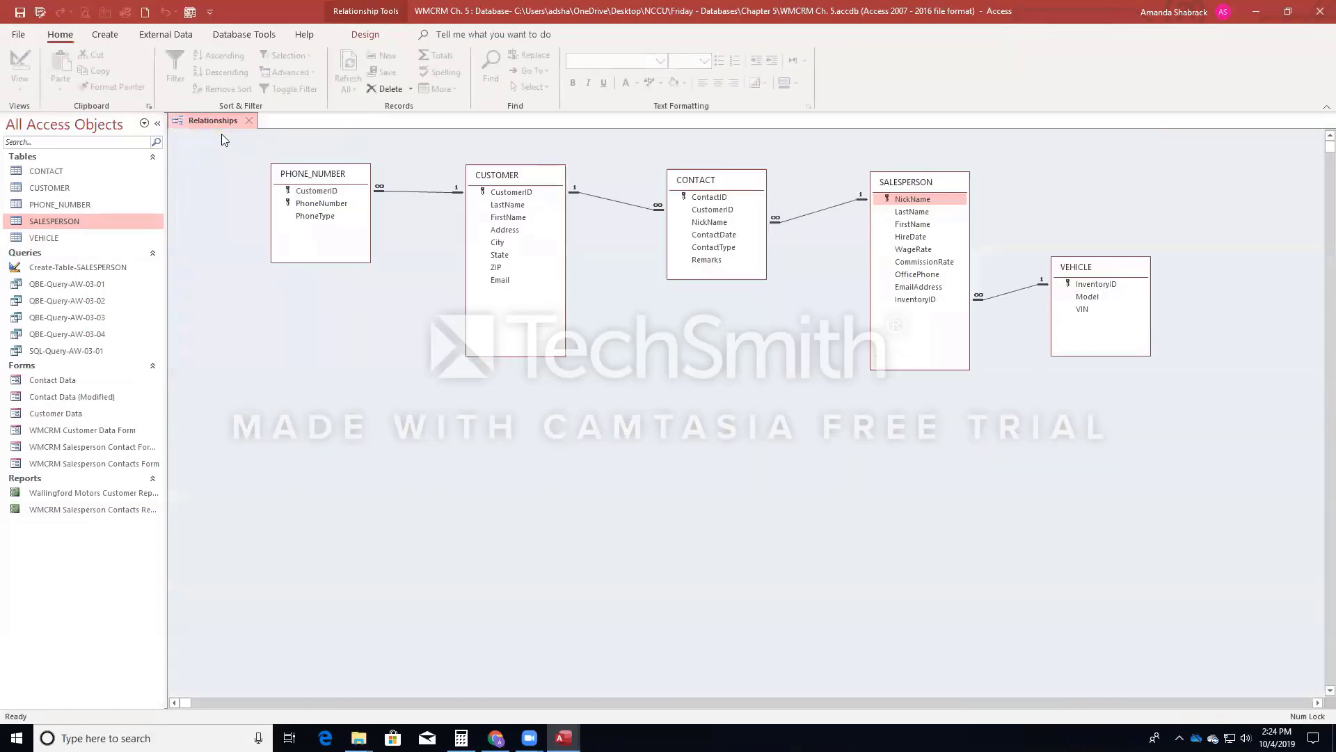
- Permanently delete the relationship between the SALESPERSON and VEHICLE tables
{"action": "left_click", "coordinate": [1009, 291]}
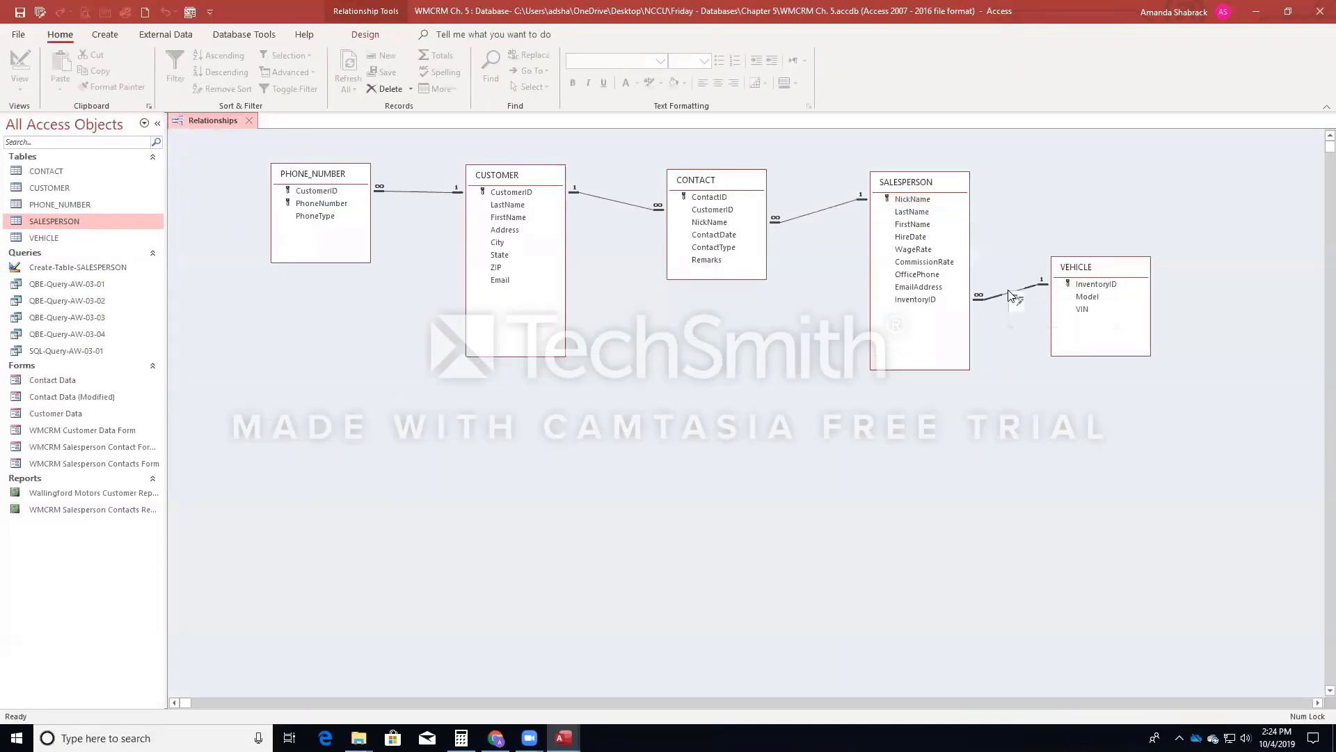
{"action": "right_click", "coordinate": [1008, 293]}
{"action": "left_click", "coordinate": [1039, 317]}
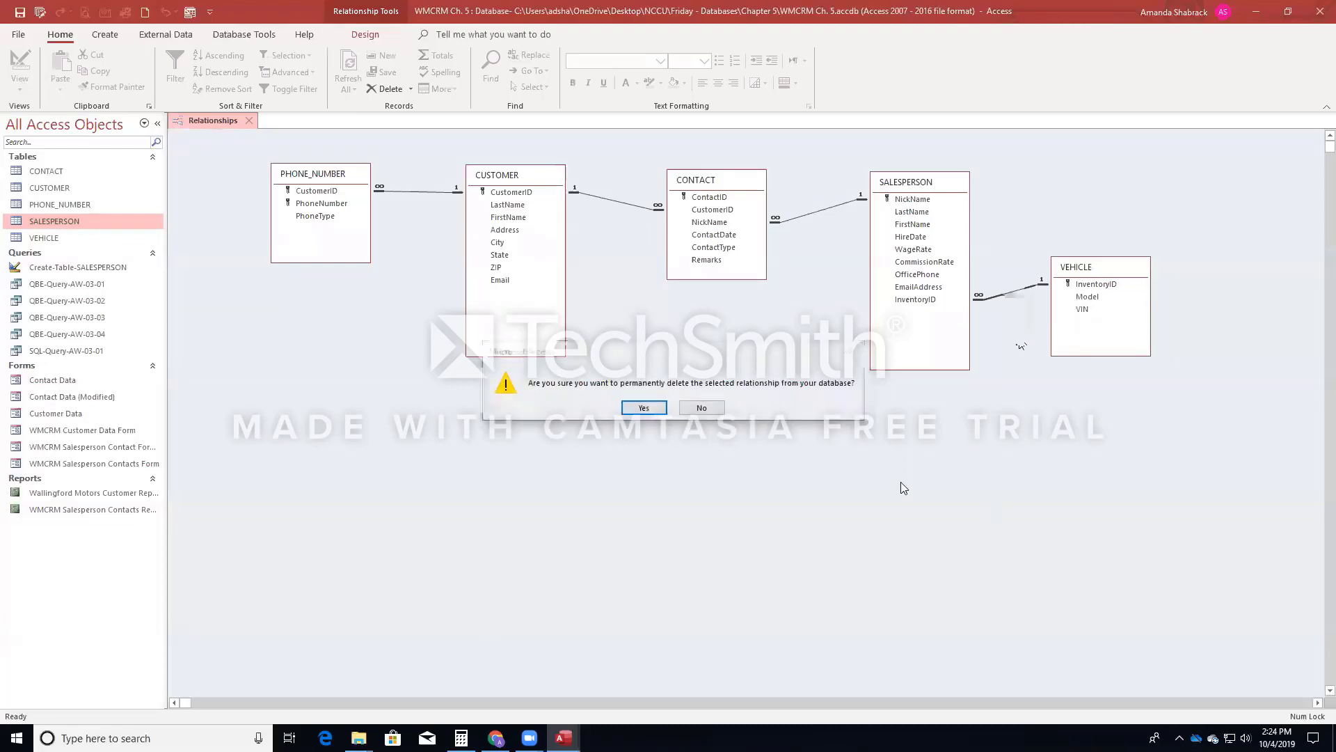
{"action": "left_click", "coordinate": [643, 409]}
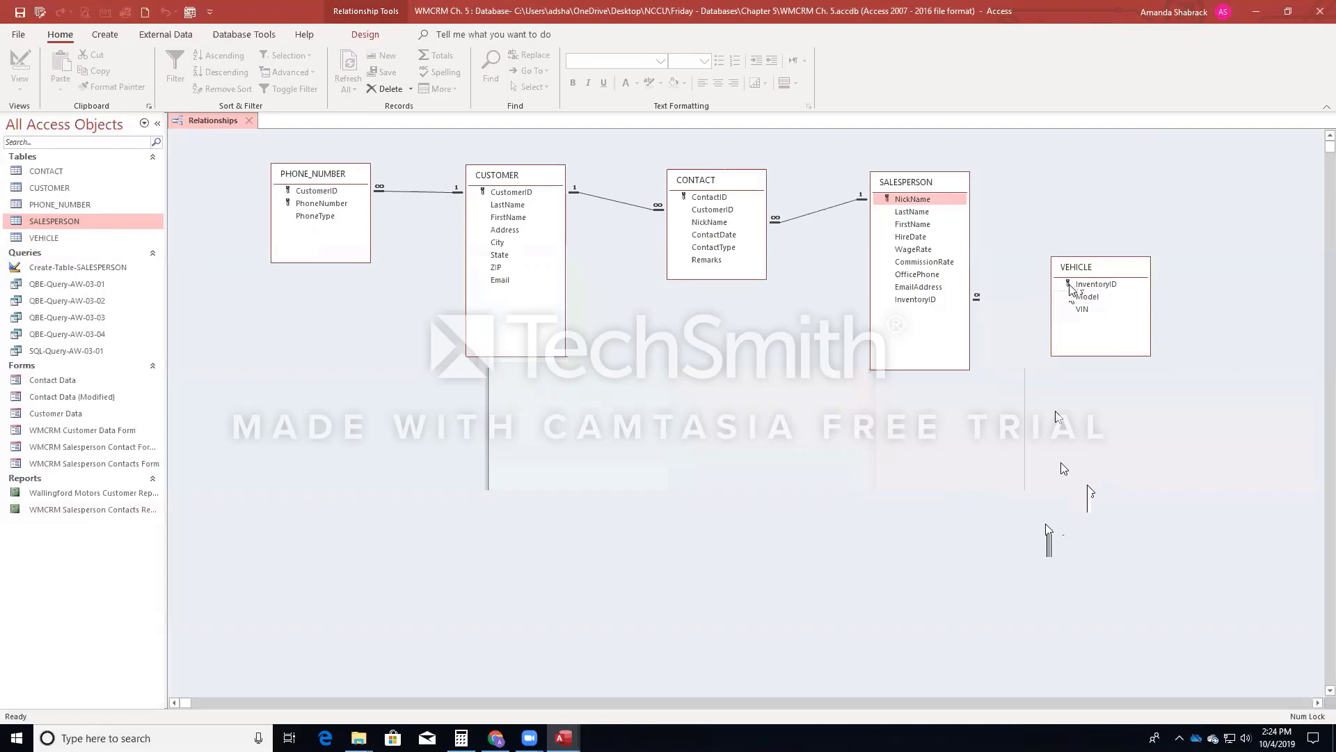
- Relate VEHICLE to SALESPERSON one-to-one on InventoryID, enforcing referential integrity with cascading updates, and close the Relationships diagram
{"action": "left_click_drag", "start_coordinate": [1070, 287], "coordinate": [928, 306]}
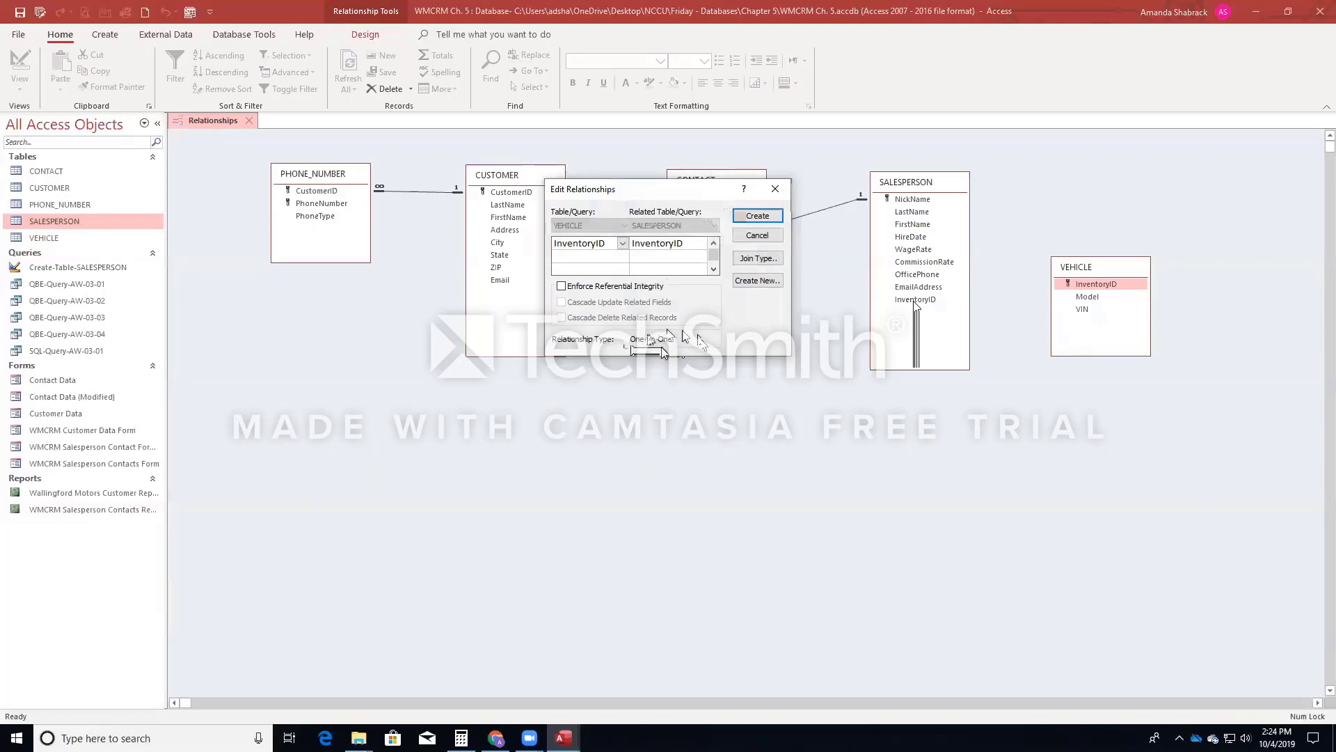
{"action": "left_click", "coordinate": [561, 286]}
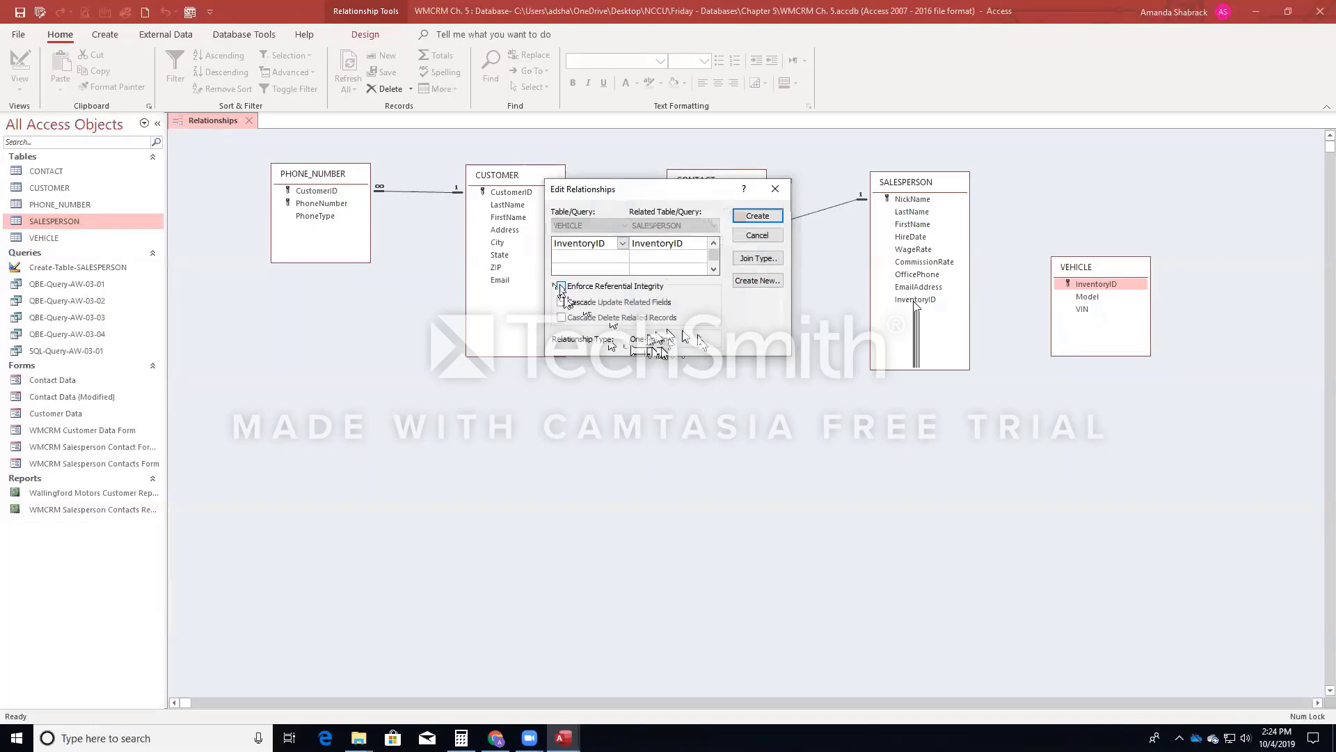
{"action": "left_click", "coordinate": [561, 302]}
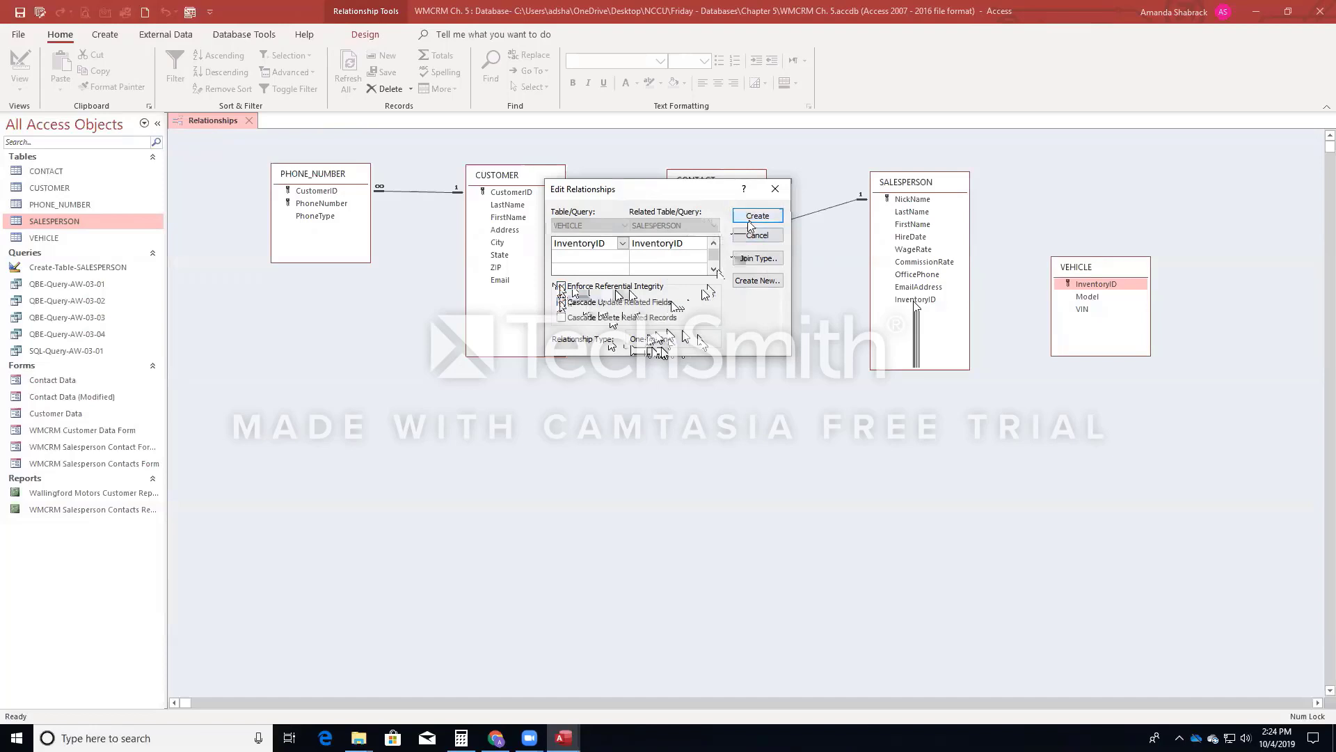
{"action": "left_click", "coordinate": [756, 216]}
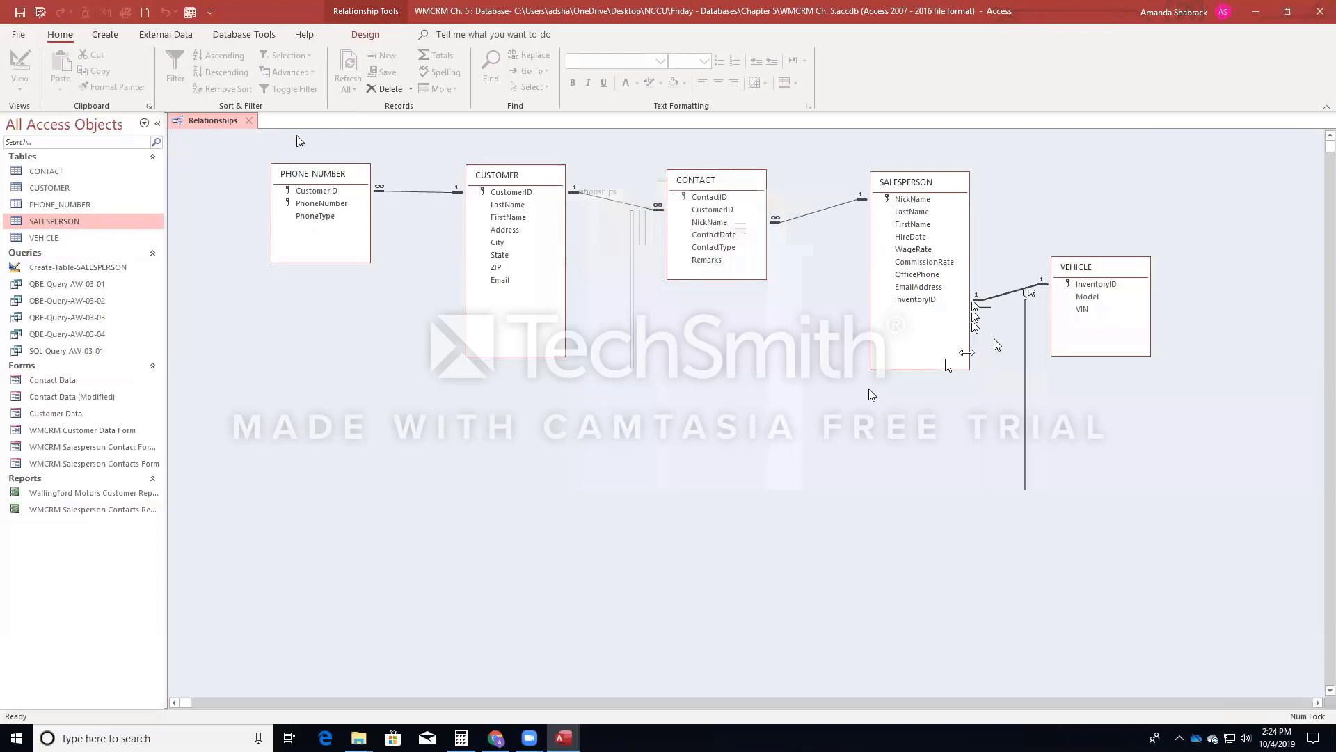
{"action": "right_click", "coordinate": [235, 126]}
{"action": "left_click", "coordinate": [259, 150]}
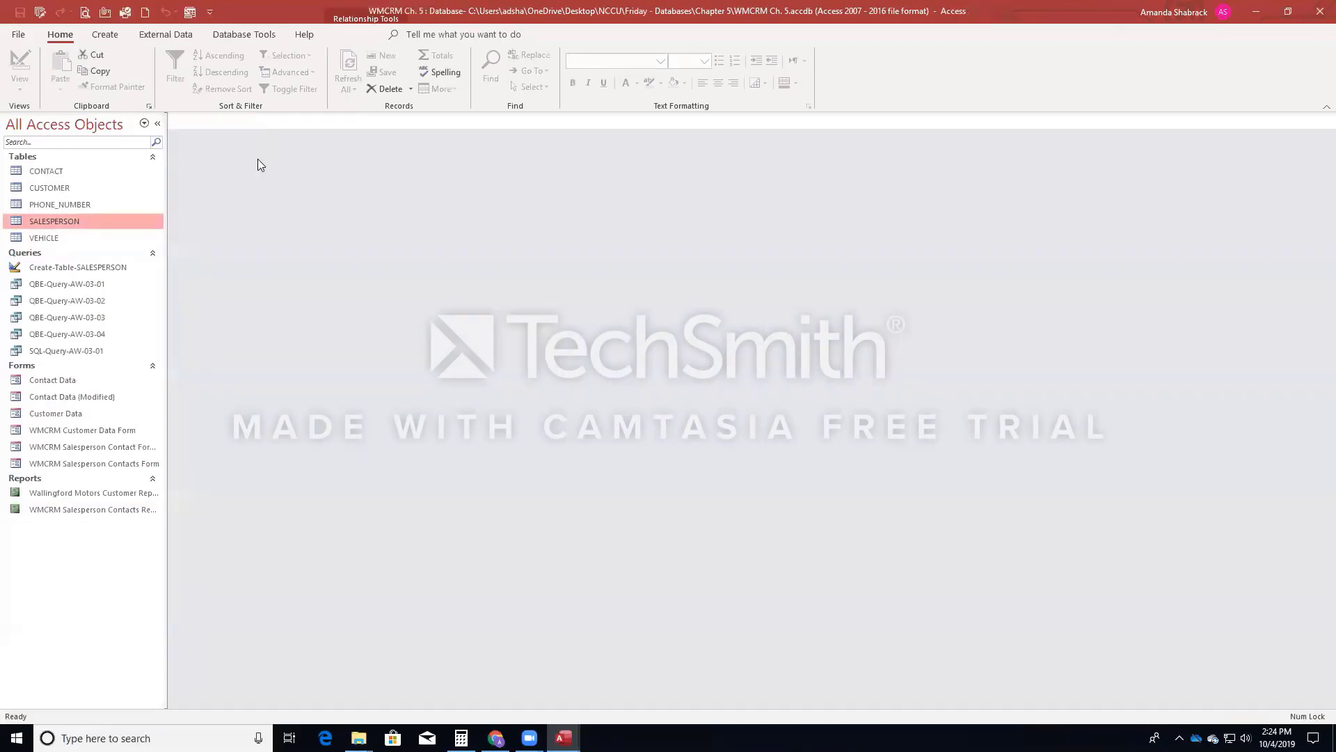